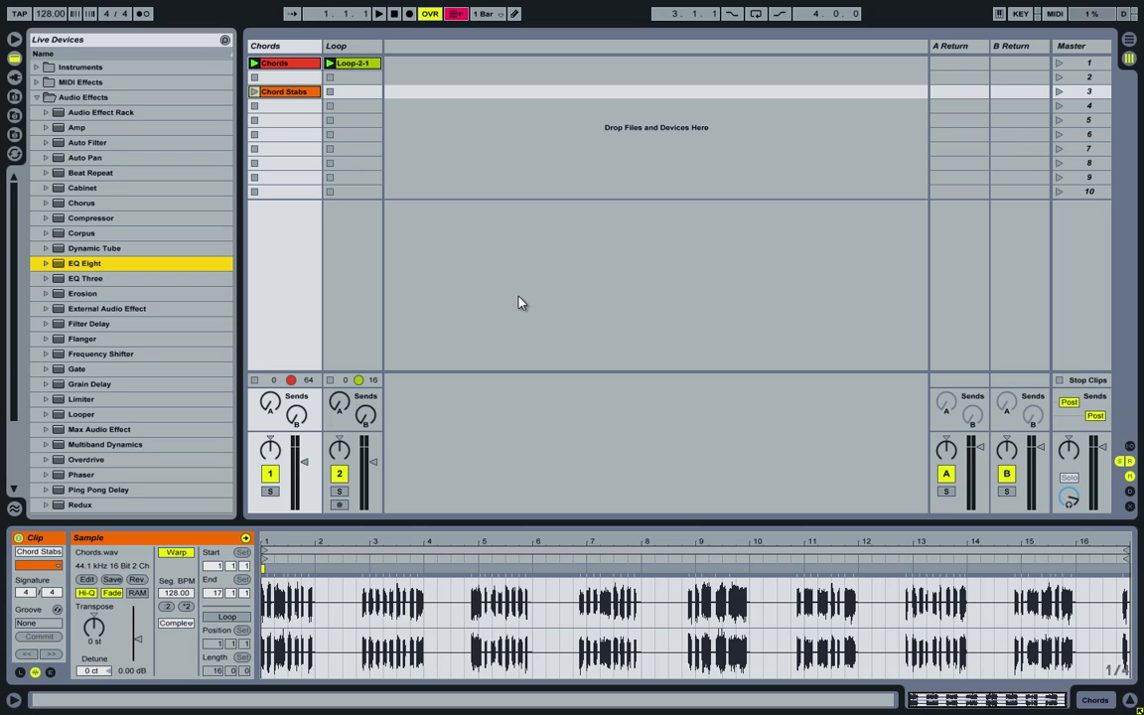
Audition the Chords clip, then launch the Chord Stabs clip on the Chords track instead.
{"action": "left_click", "coordinate": [276, 300]}
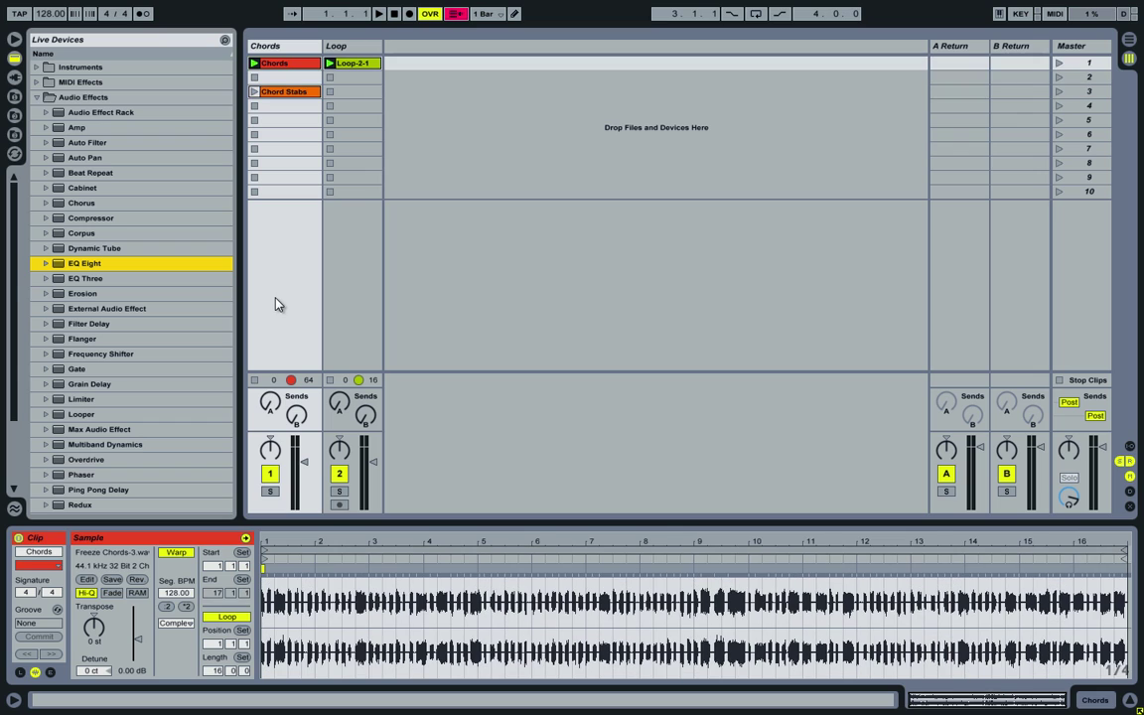
{"action": "left_click", "coordinate": [254, 63]}
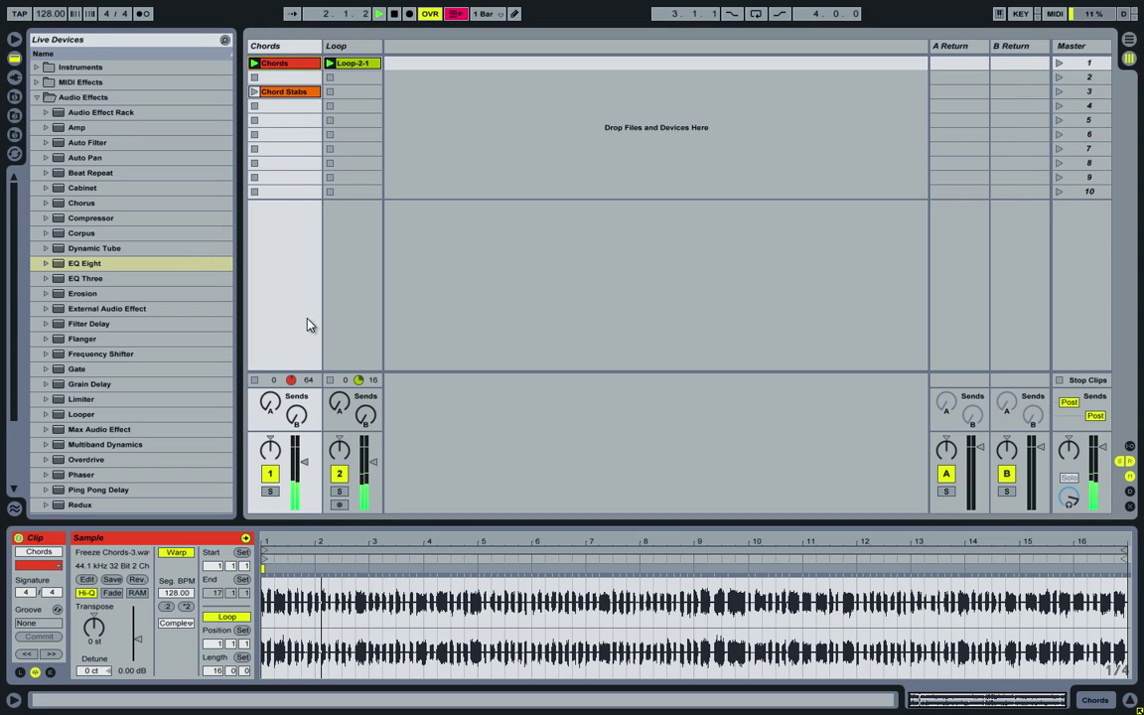
{"action": "left_click", "coordinate": [254, 91]}
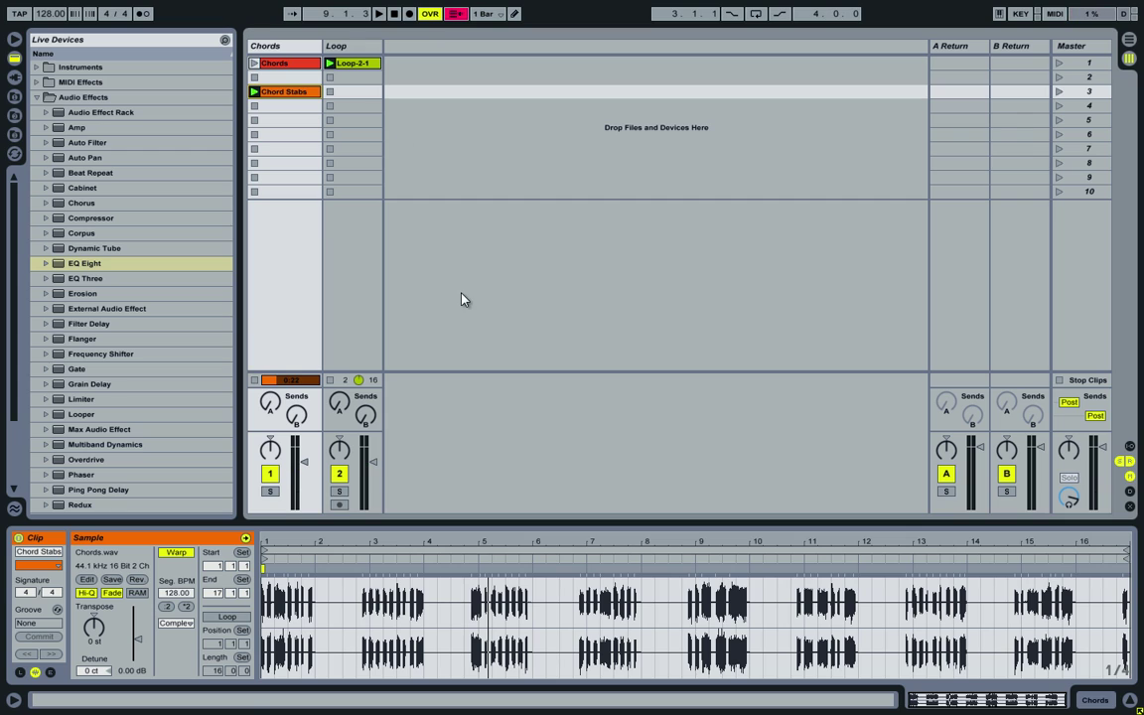
Add EQ Eight from Audio Effects to the Chords track, followed by a Limiter.
{"action": "left_click", "coordinate": [73, 264]}
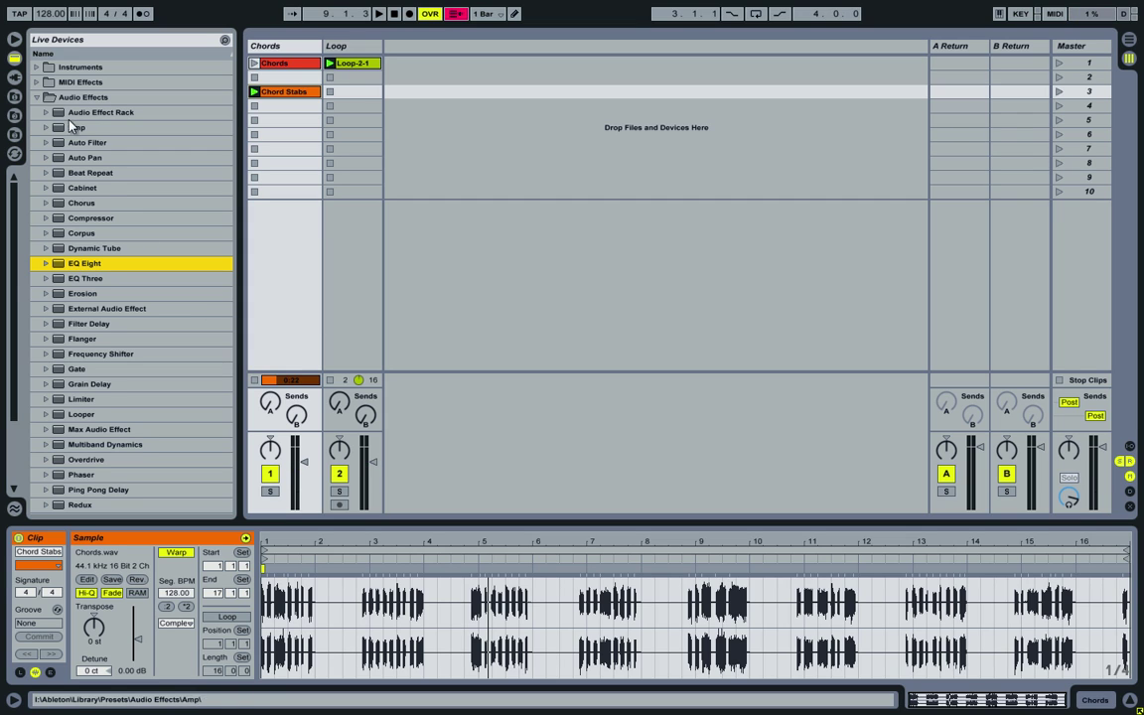
{"action": "left_click", "coordinate": [256, 78]}
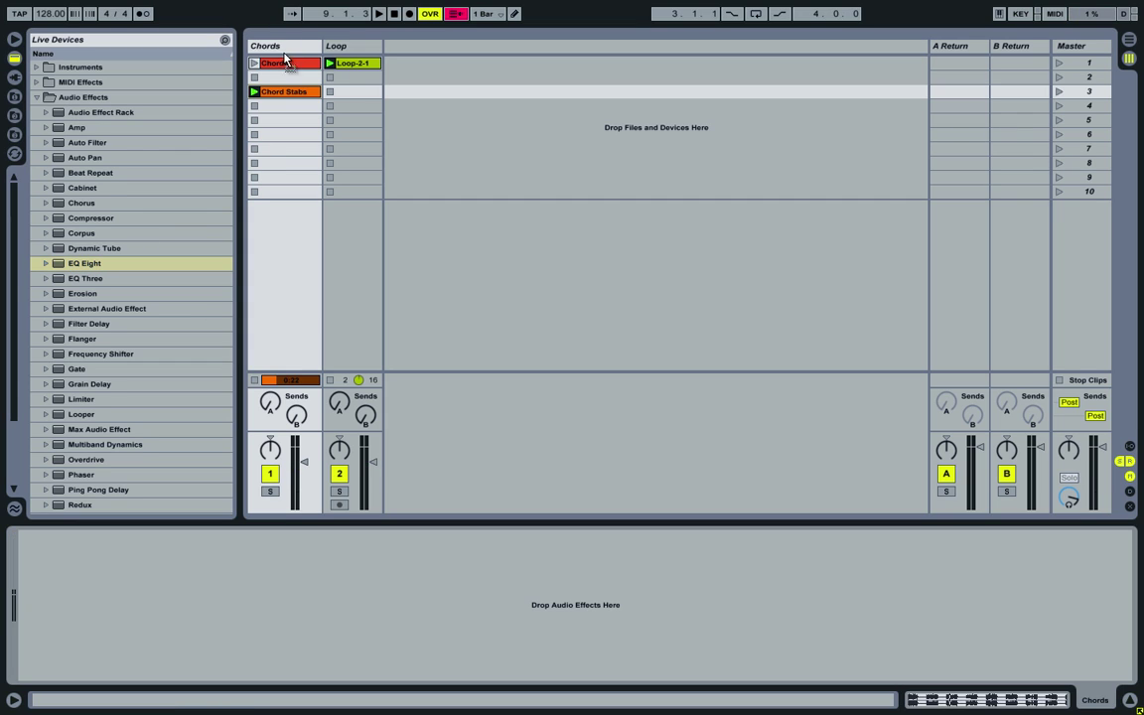
{"action": "left_click_drag", "start_coordinate": [286, 52], "coordinate": [287, 53]}
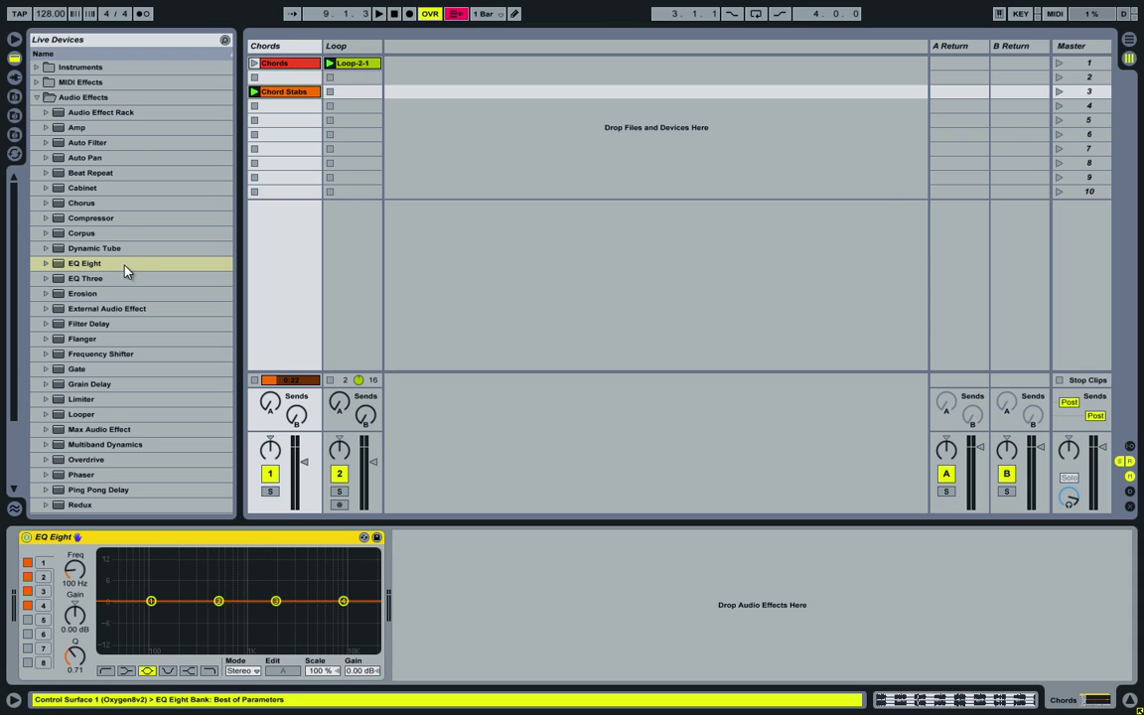
{"action": "left_click_drag", "start_coordinate": [20, 248], "coordinate": [12, 350]}
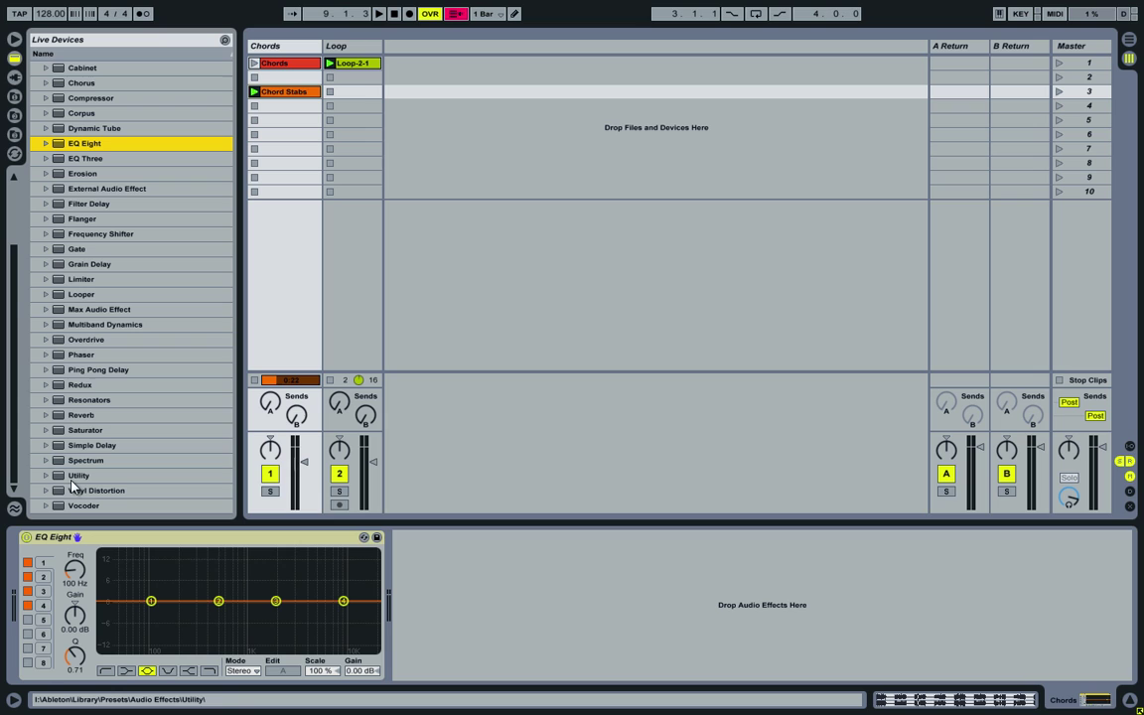
{"action": "left_click_drag", "start_coordinate": [82, 279], "coordinate": [423, 520]}
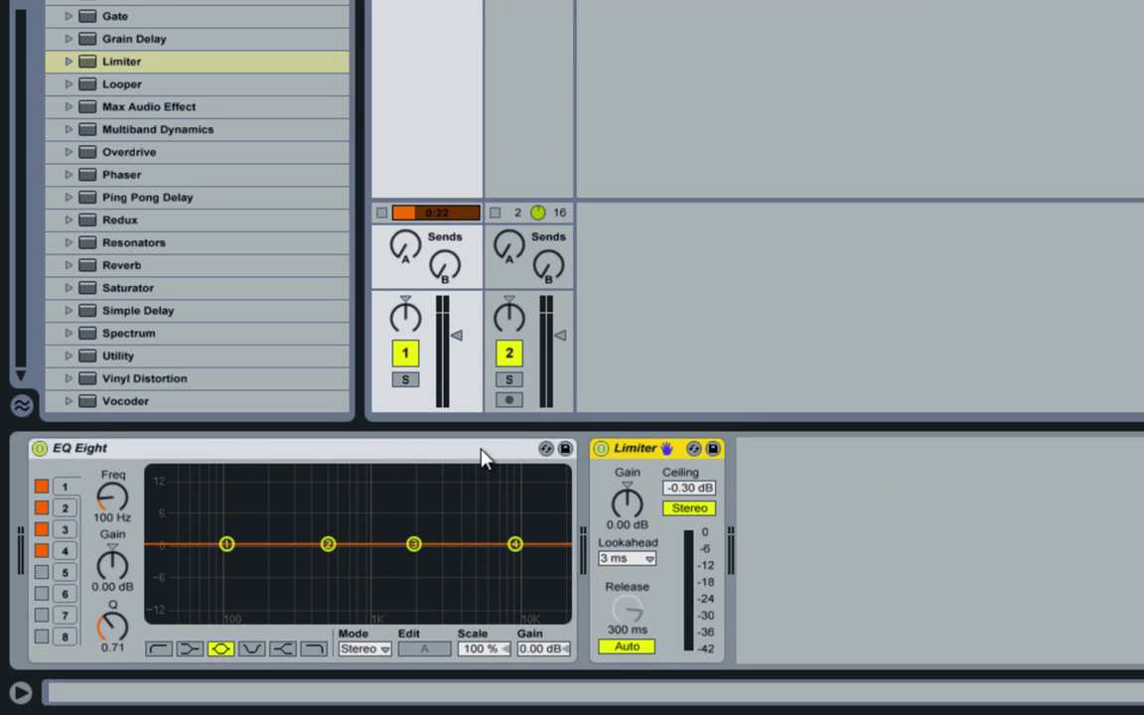
Start playback and sweep a band 1 boost across the EQ Eight spectrum.
{"action": "left_click", "coordinate": [482, 453]}
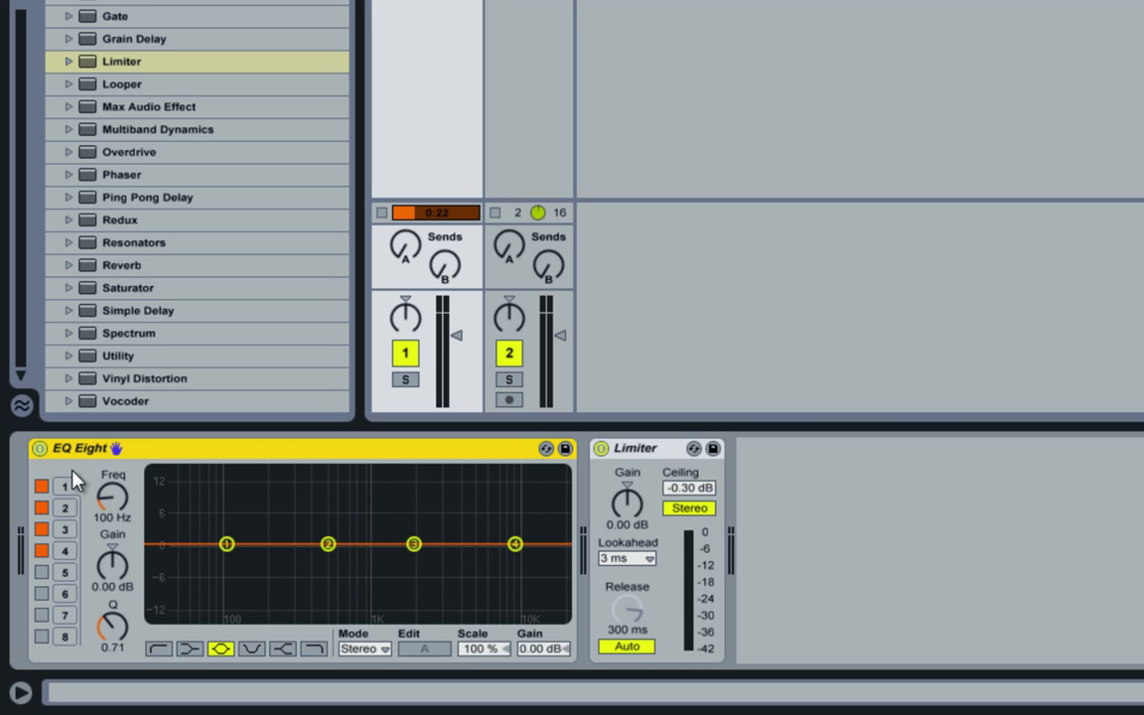
{"action": "left_click", "coordinate": [227, 548]}
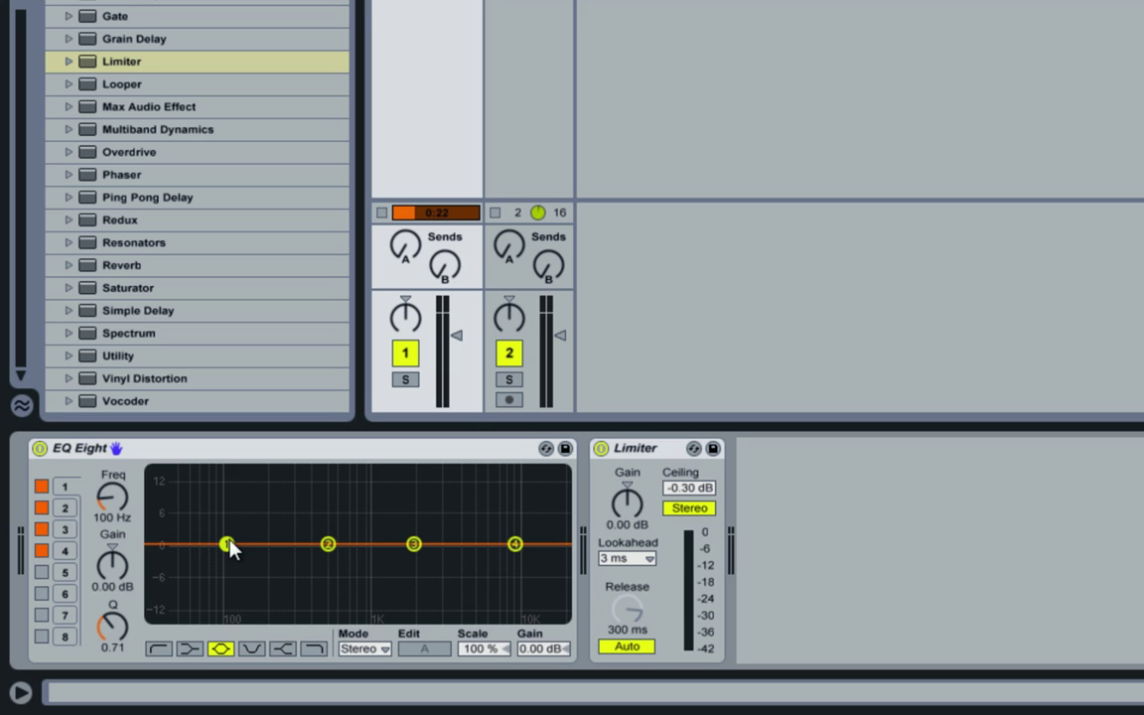
{"action": "left_click_drag", "start_coordinate": [227, 547], "coordinate": [231, 532]}
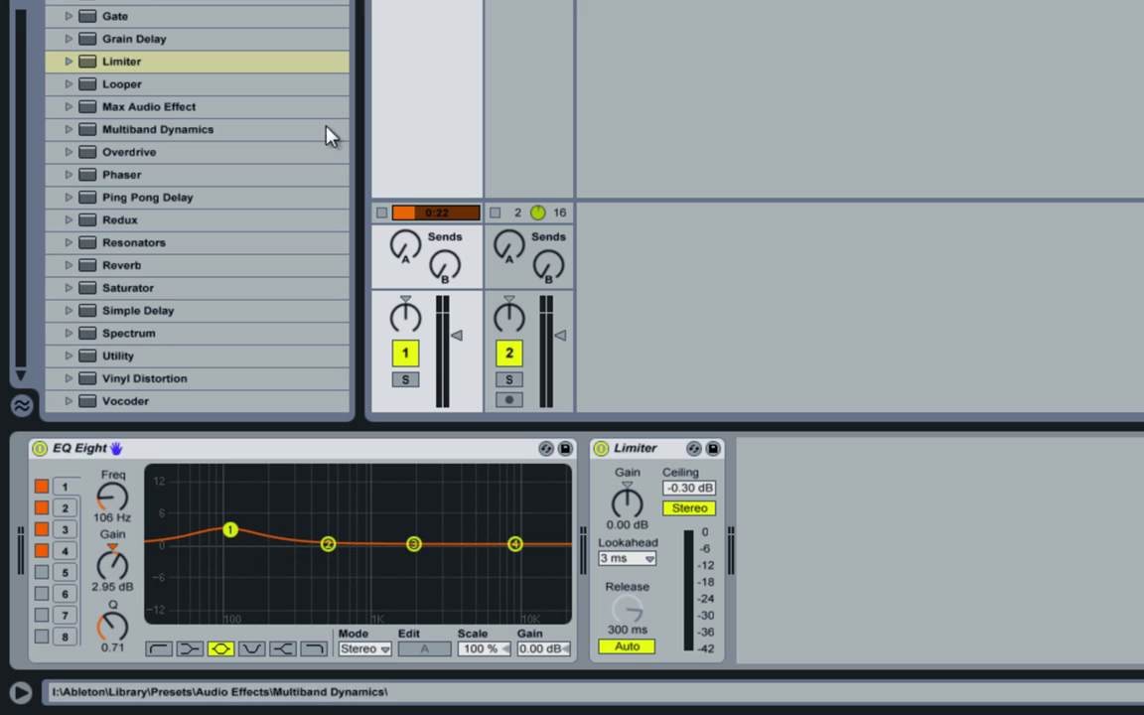
{"action": "key", "text": "space"}
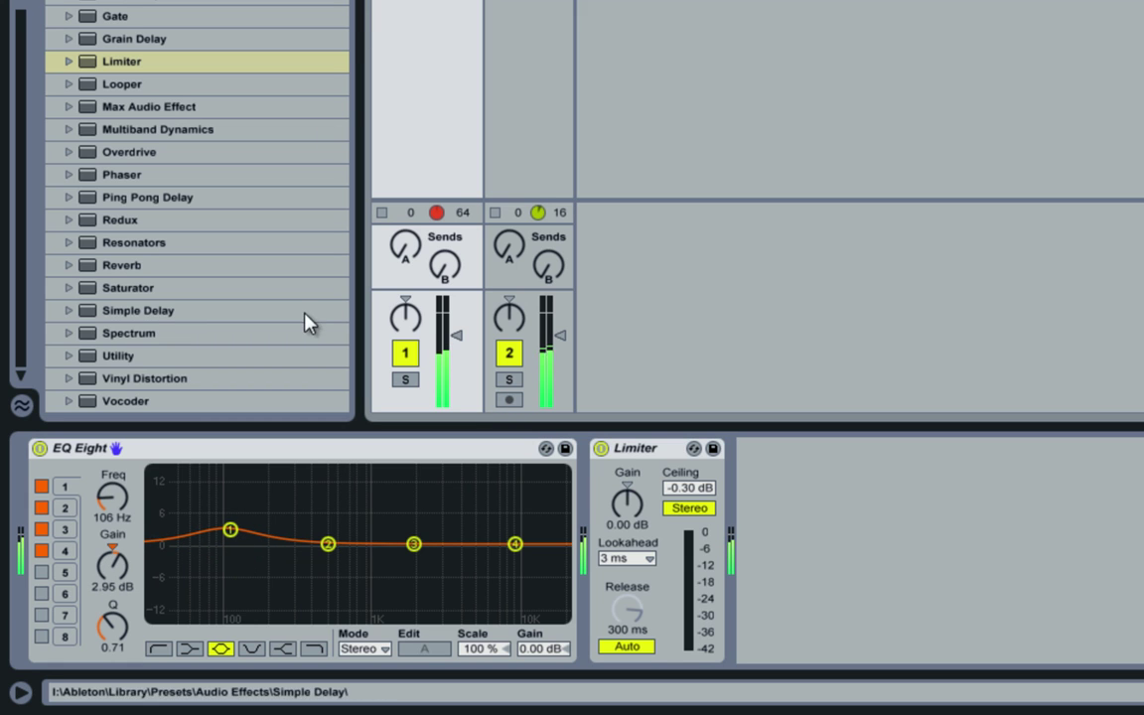
{"action": "left_click_drag", "start_coordinate": [227, 533], "coordinate": [532, 490]}
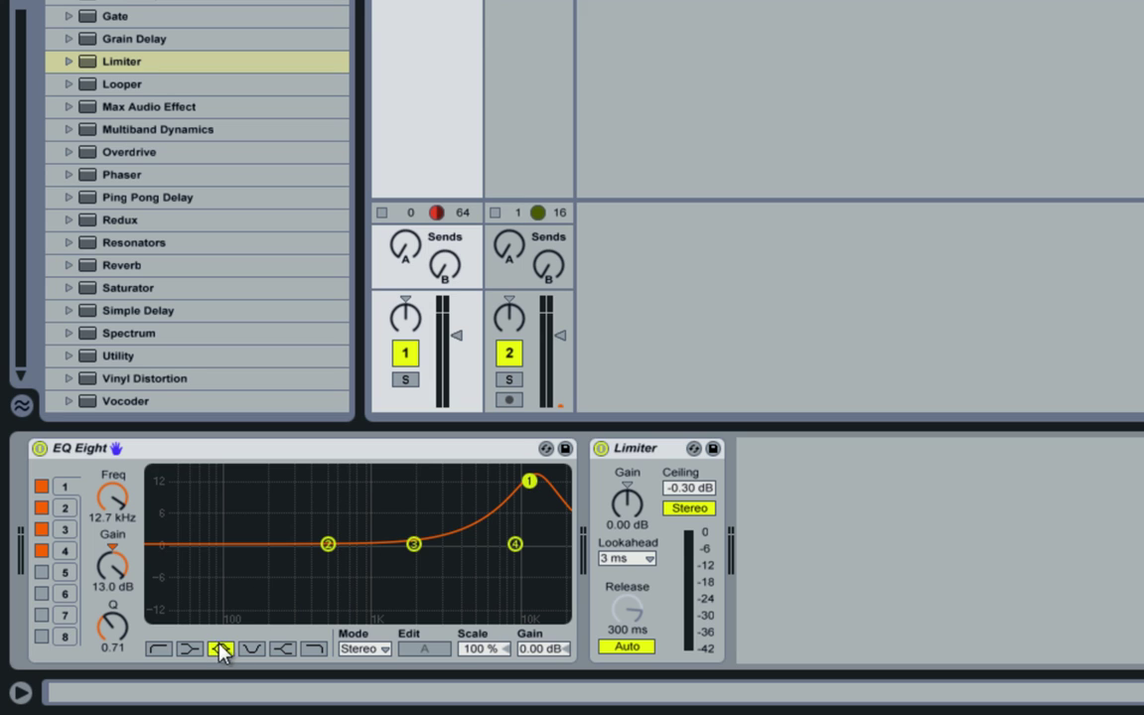
Check bands 2–4, then settle band 1's boost at about 149 Hz, +10.3 dB.
{"action": "left_click", "coordinate": [328, 546]}
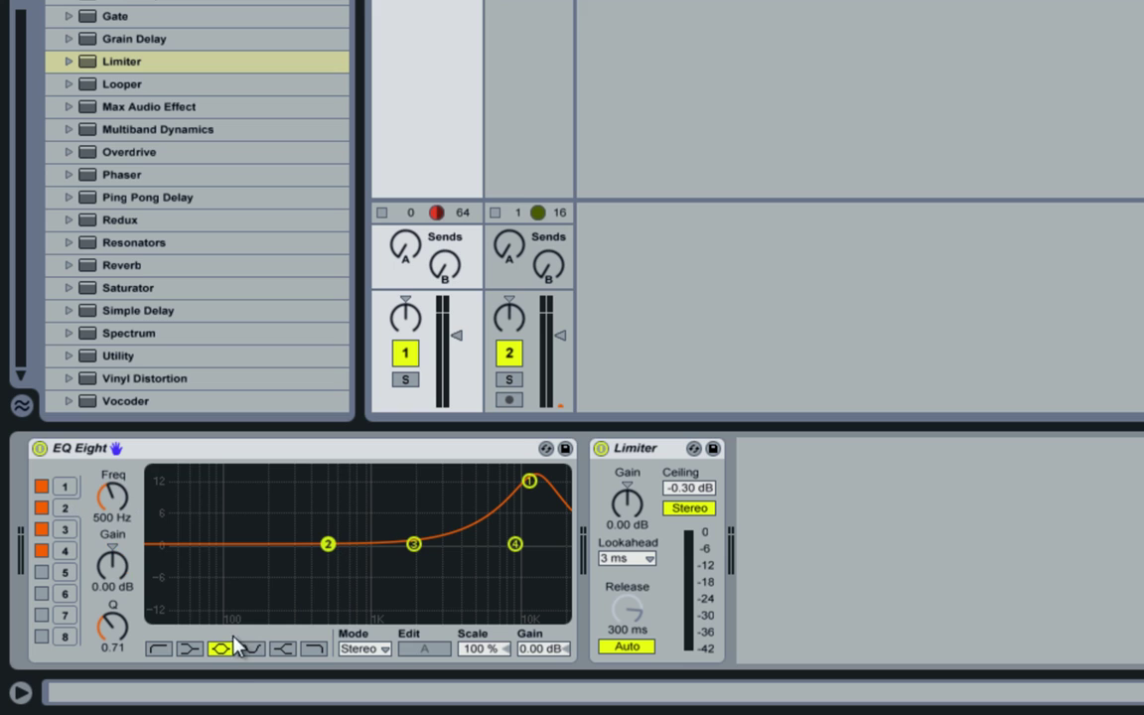
{"action": "left_click", "coordinate": [414, 545]}
{"action": "left_click", "coordinate": [515, 544]}
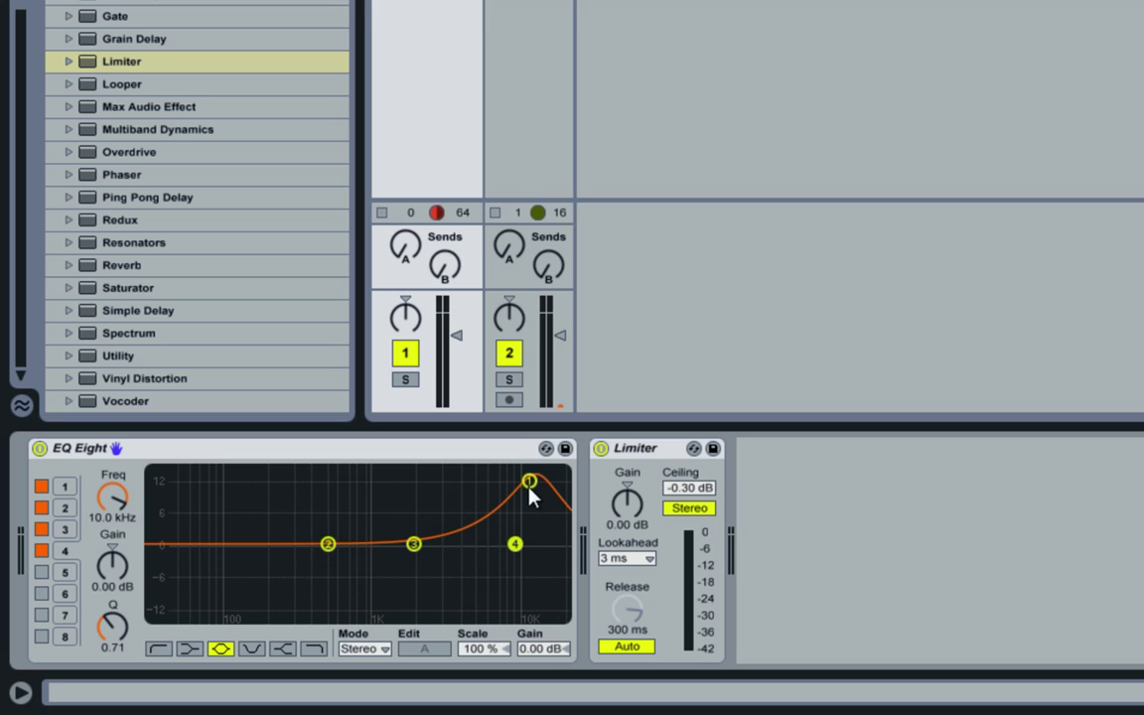
{"action": "left_click_drag", "start_coordinate": [529, 487], "coordinate": [238, 496]}
Turn band 1 into a low cut and band 4 into a high cut, and lower band 3.
{"action": "left_click", "coordinate": [163, 649]}
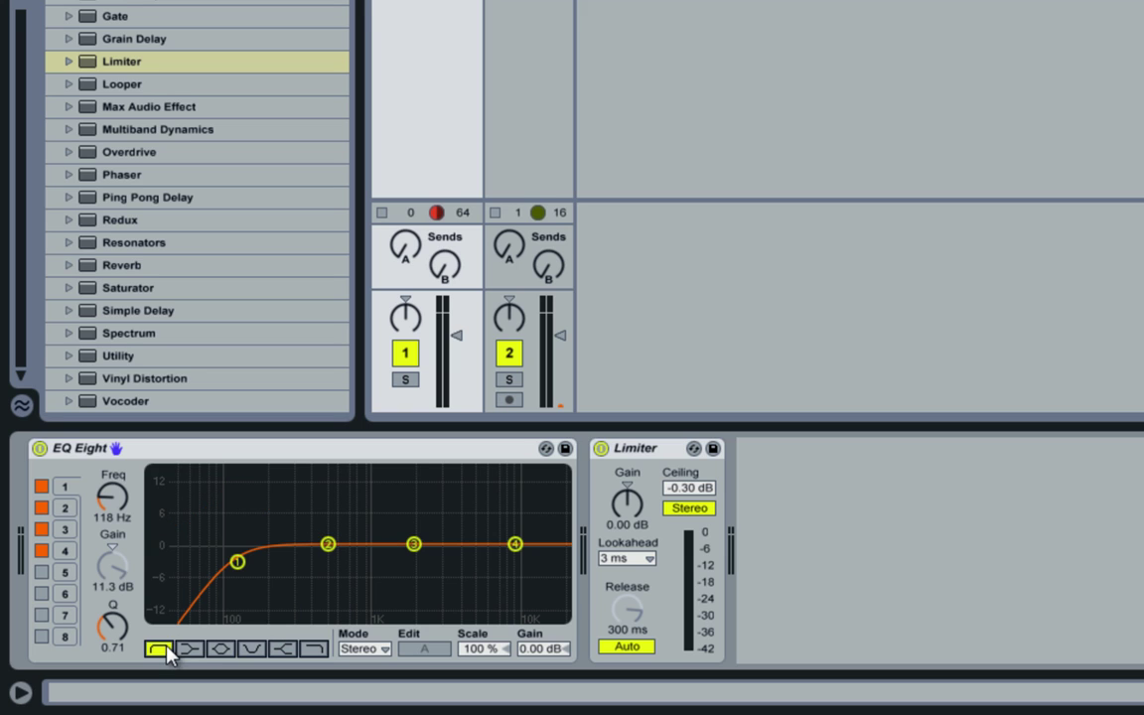
{"action": "left_click", "coordinate": [516, 545]}
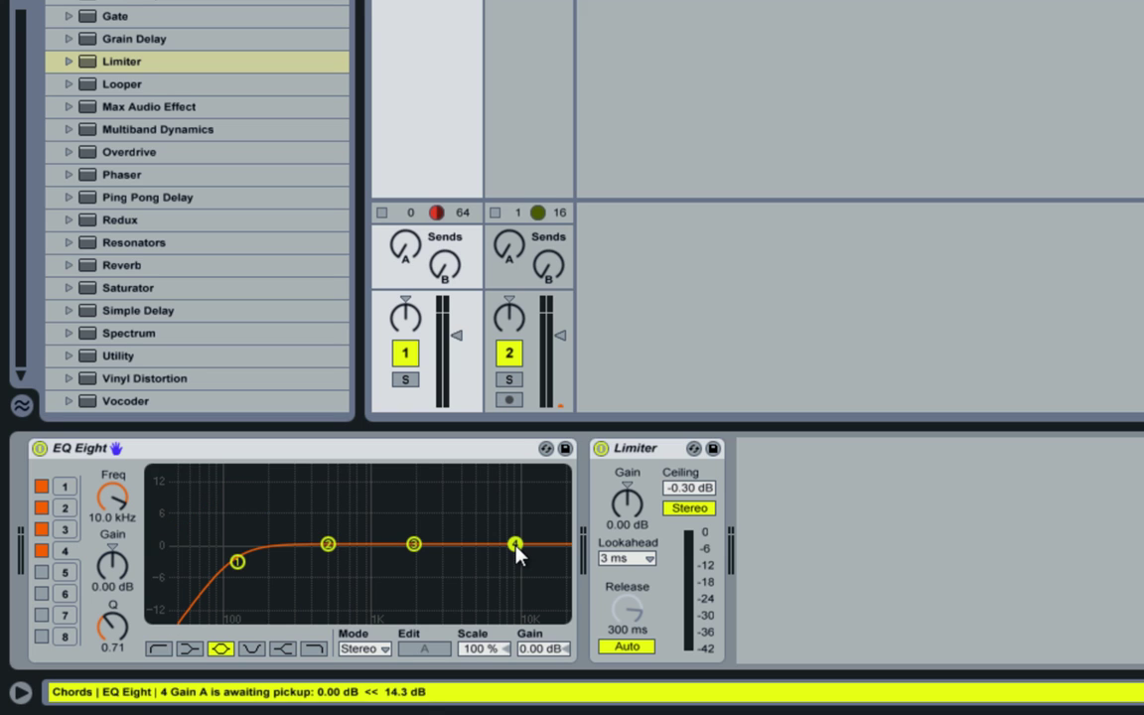
{"action": "left_click", "coordinate": [313, 650]}
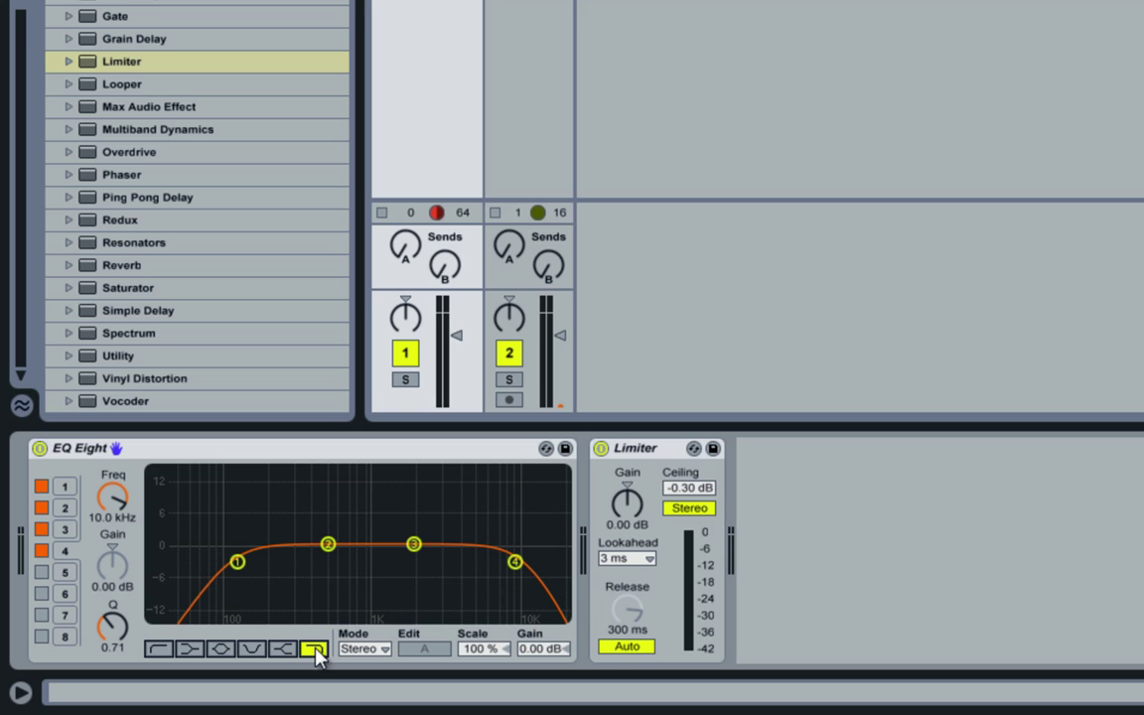
{"action": "left_click_drag", "start_coordinate": [413, 545], "coordinate": [348, 548]}
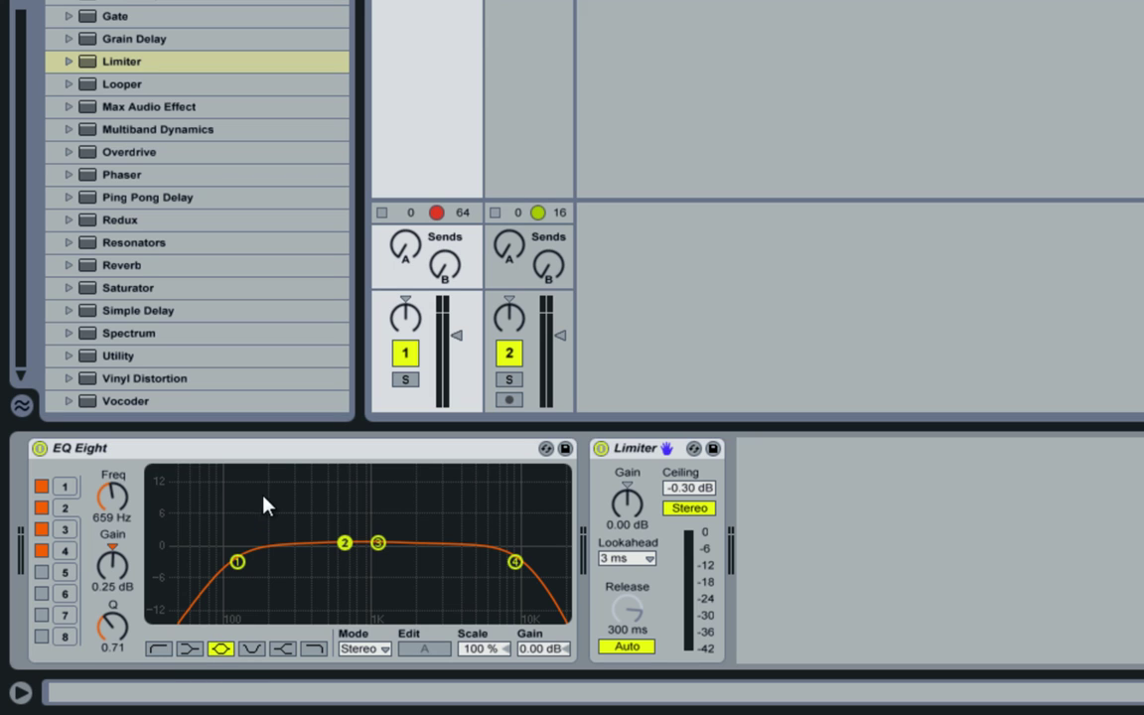
Review each EQ Eight band: low cut at 104 Hz, band 2 at 471 Hz, band 3 at 2.02 kHz.
{"action": "left_click", "coordinate": [289, 452]}
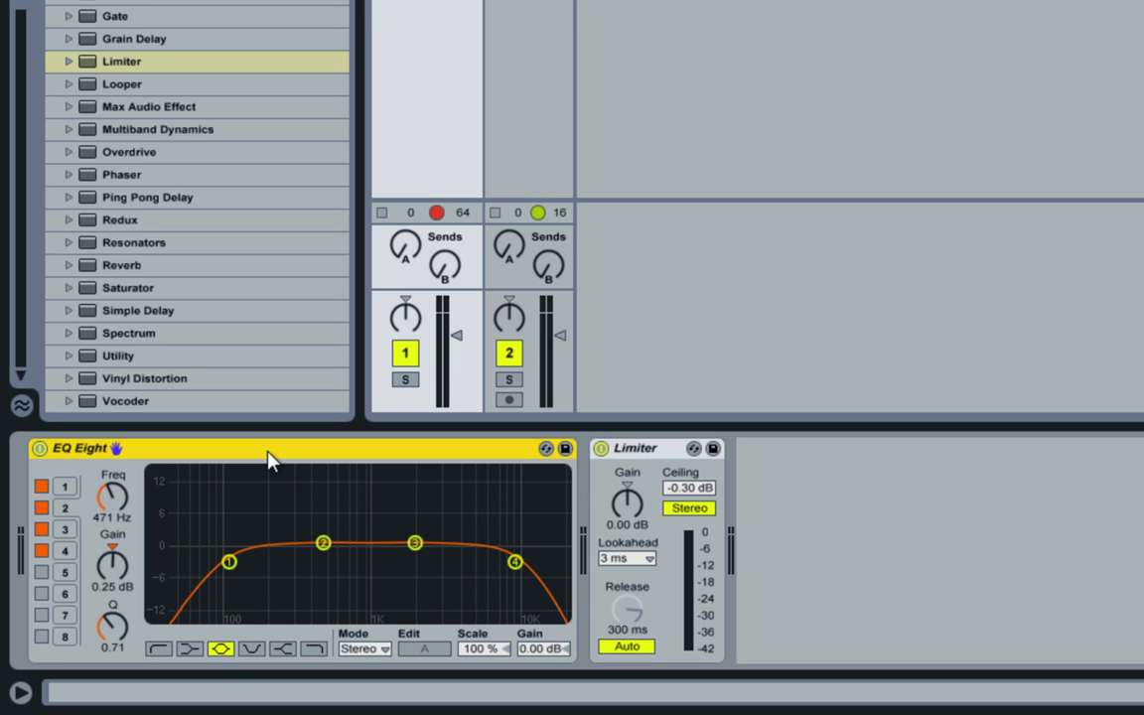
{"action": "left_click", "coordinate": [229, 563]}
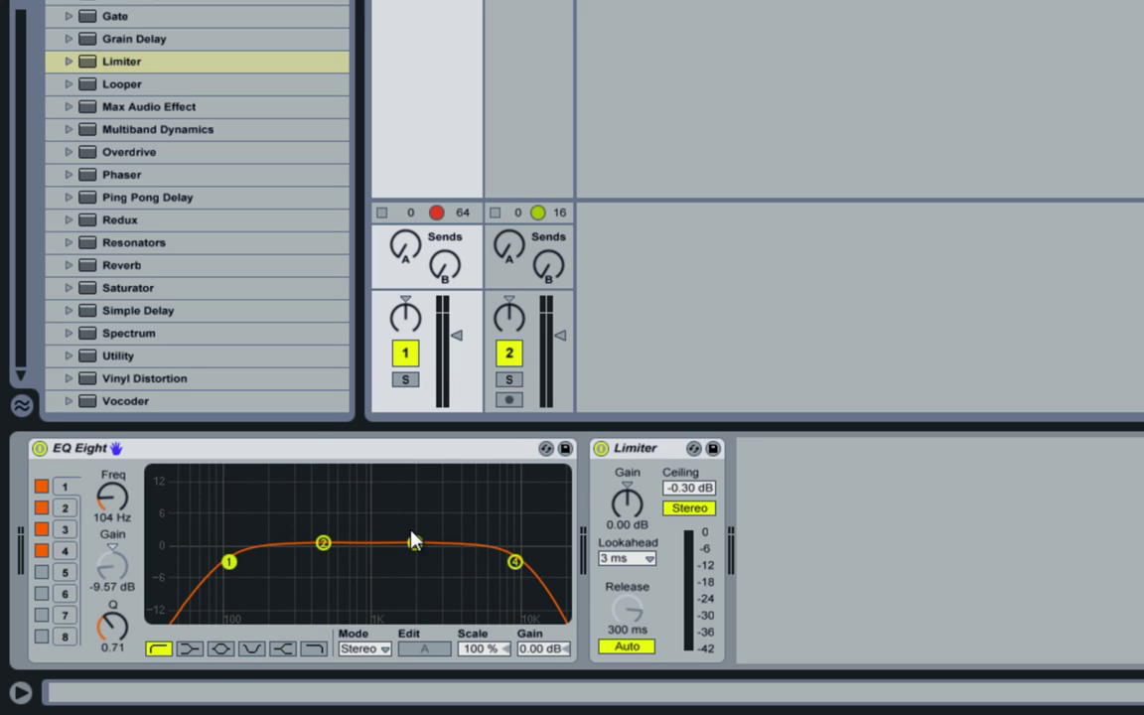
{"action": "left_click", "coordinate": [514, 563]}
{"action": "left_click", "coordinate": [229, 564]}
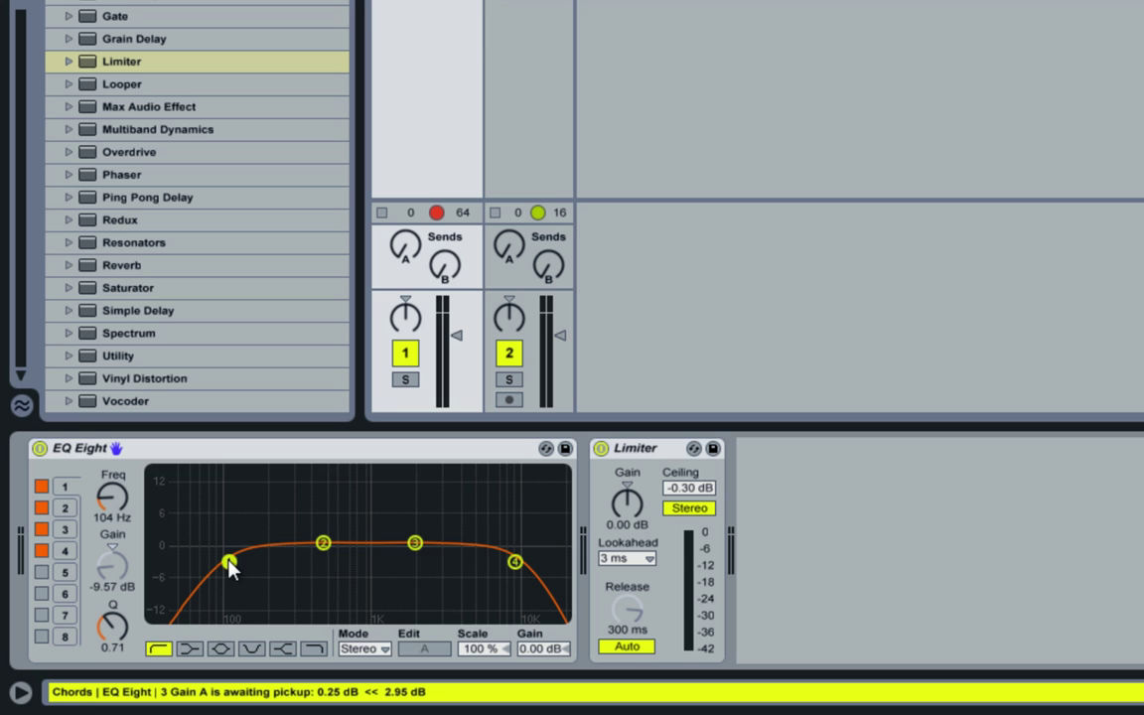
{"action": "left_click", "coordinate": [514, 562]}
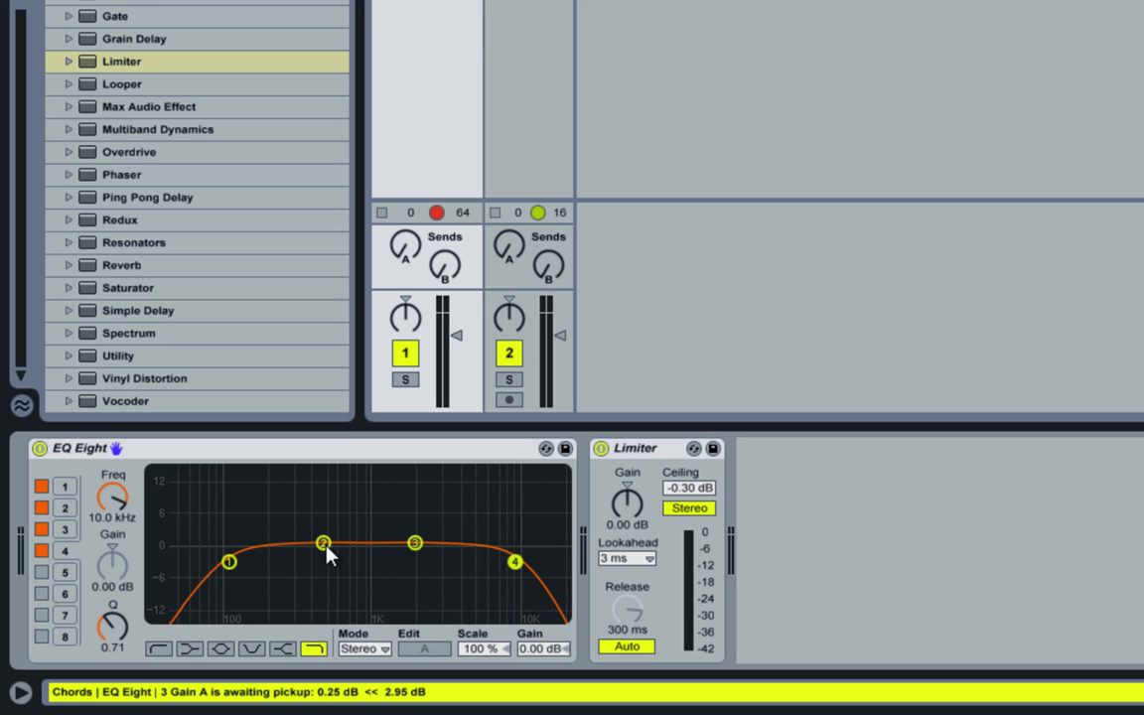
{"action": "left_click", "coordinate": [325, 548]}
{"action": "left_click", "coordinate": [416, 545]}
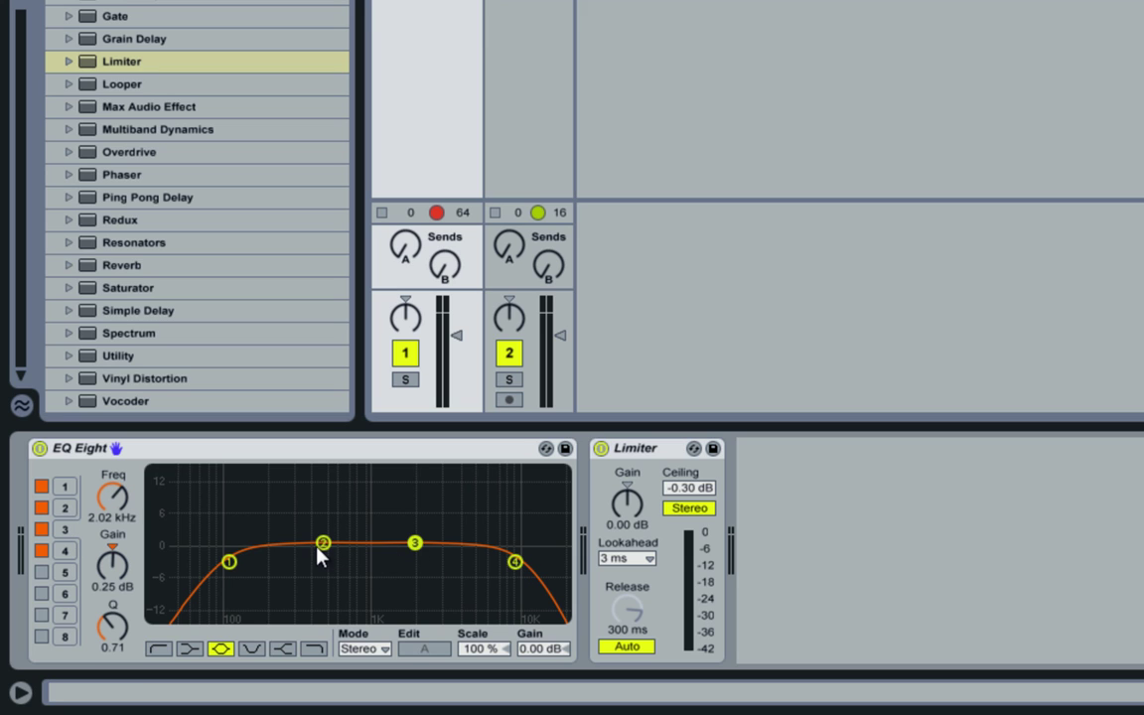
Turn off bands 2 and 3 and raise the Q of the low cut and high cut.
{"action": "left_click", "coordinate": [227, 563]}
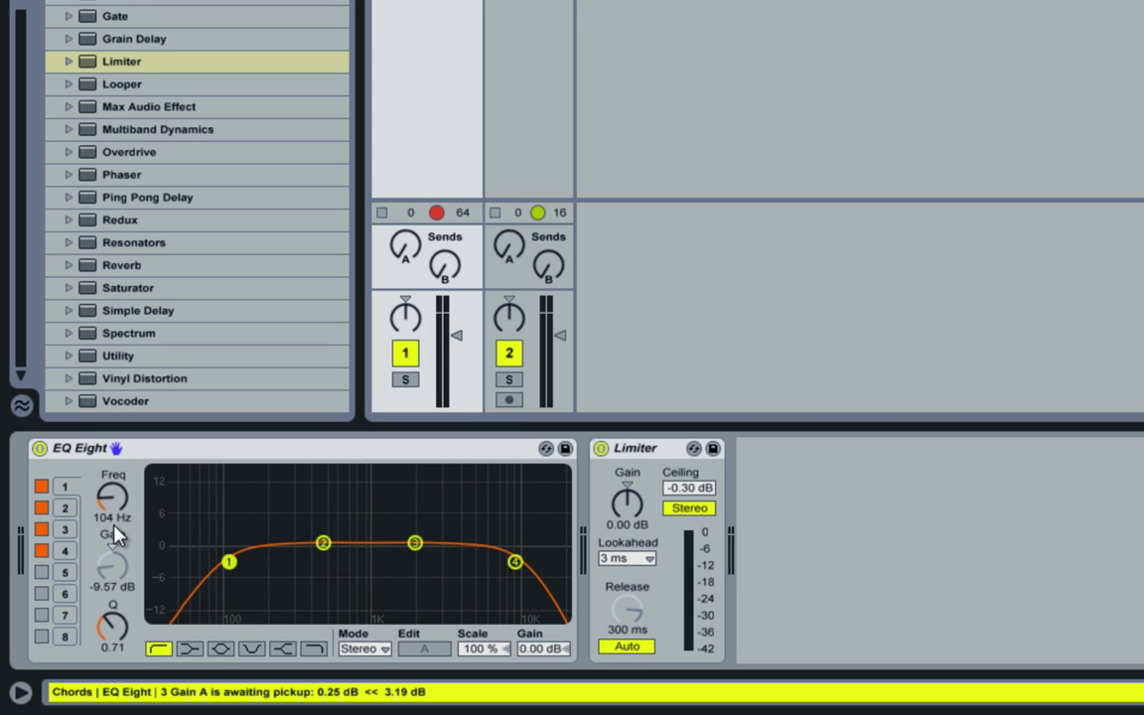
{"action": "left_click", "coordinate": [41, 508]}
{"action": "left_click", "coordinate": [41, 529]}
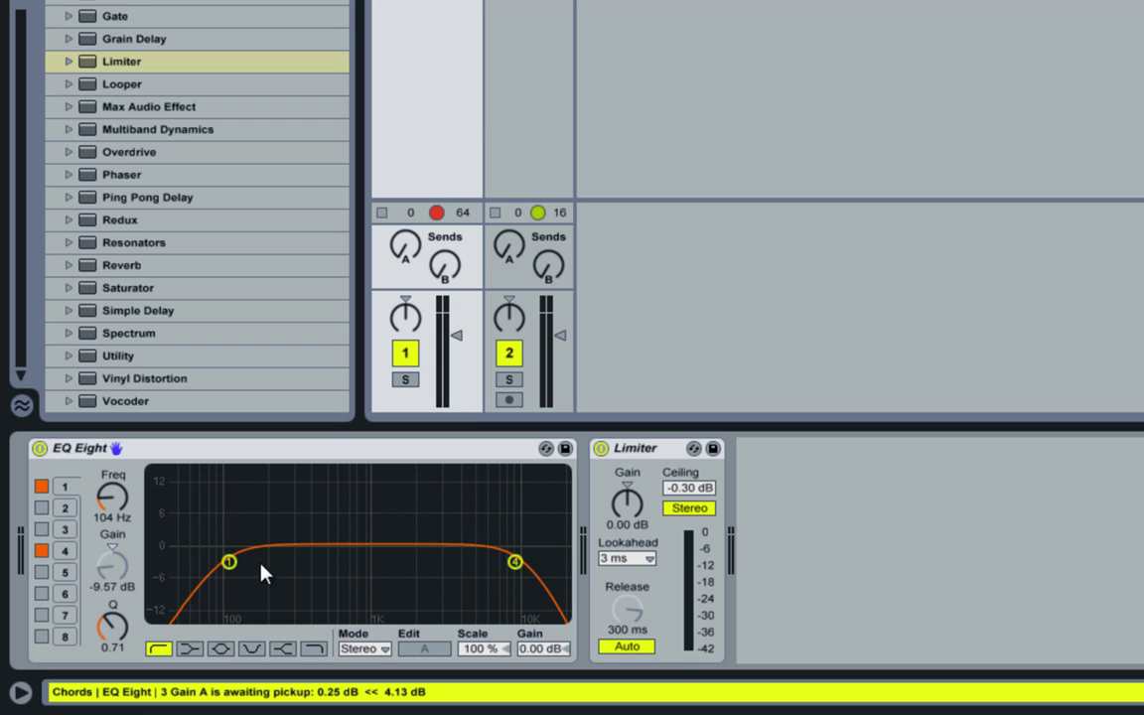
{"action": "left_click_drag", "start_coordinate": [233, 568], "coordinate": [233, 523]}
{"action": "left_click_drag", "start_coordinate": [515, 564], "coordinate": [505, 525]}
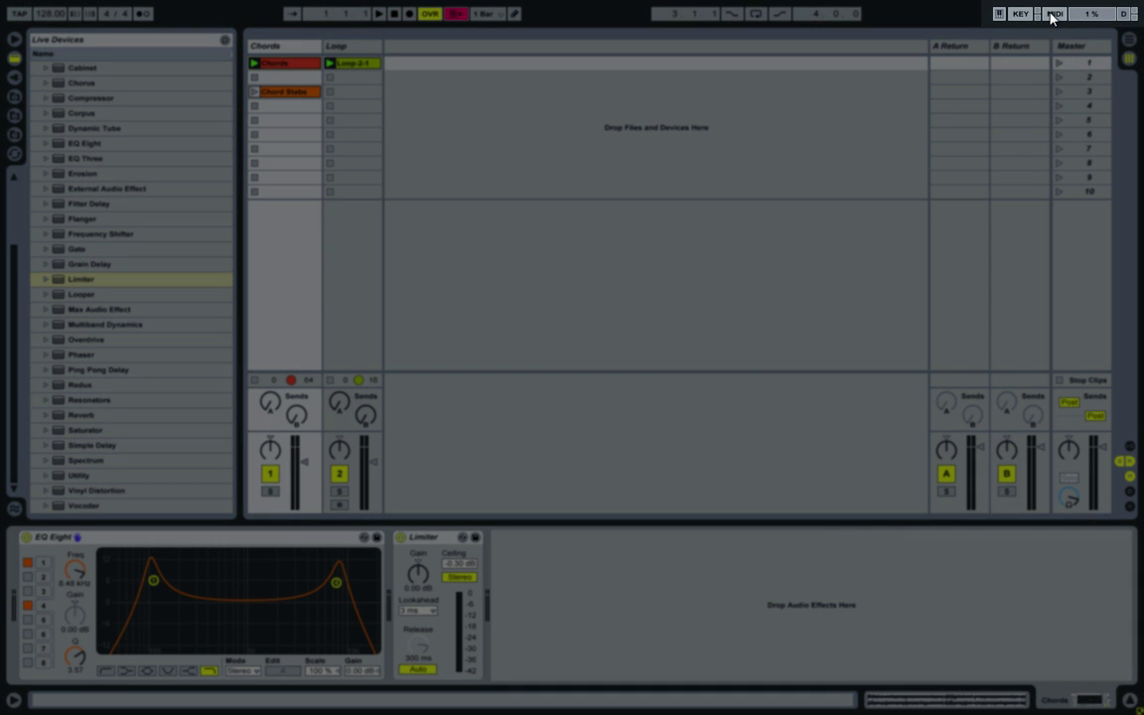
In MIDI Map Mode, assign both band 1 and band 4 frequencies to CC 91.
{"action": "left_click", "coordinate": [1054, 13]}
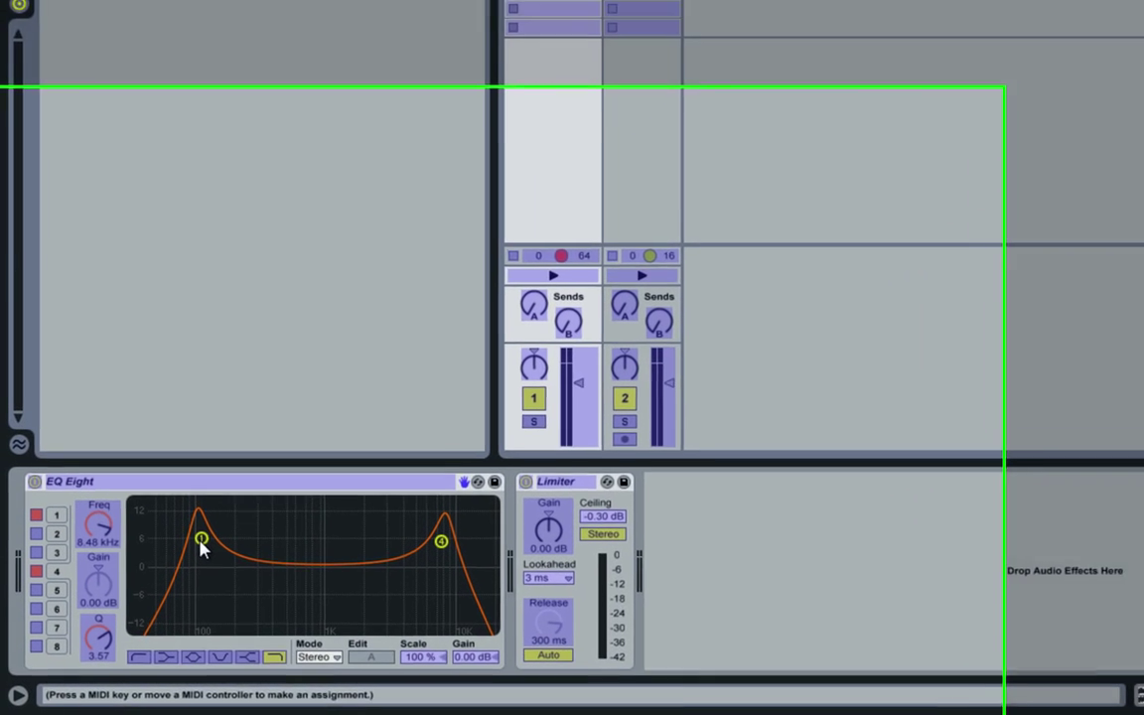
{"action": "left_click", "coordinate": [199, 543]}
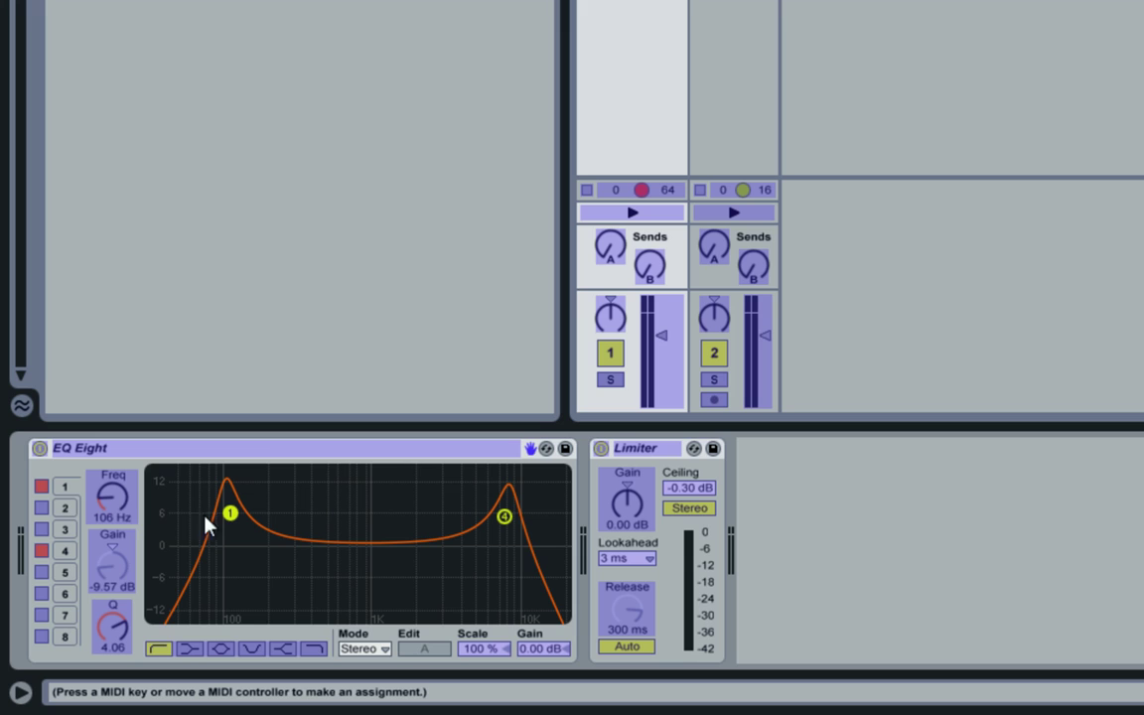
{"action": "left_click", "coordinate": [116, 502]}
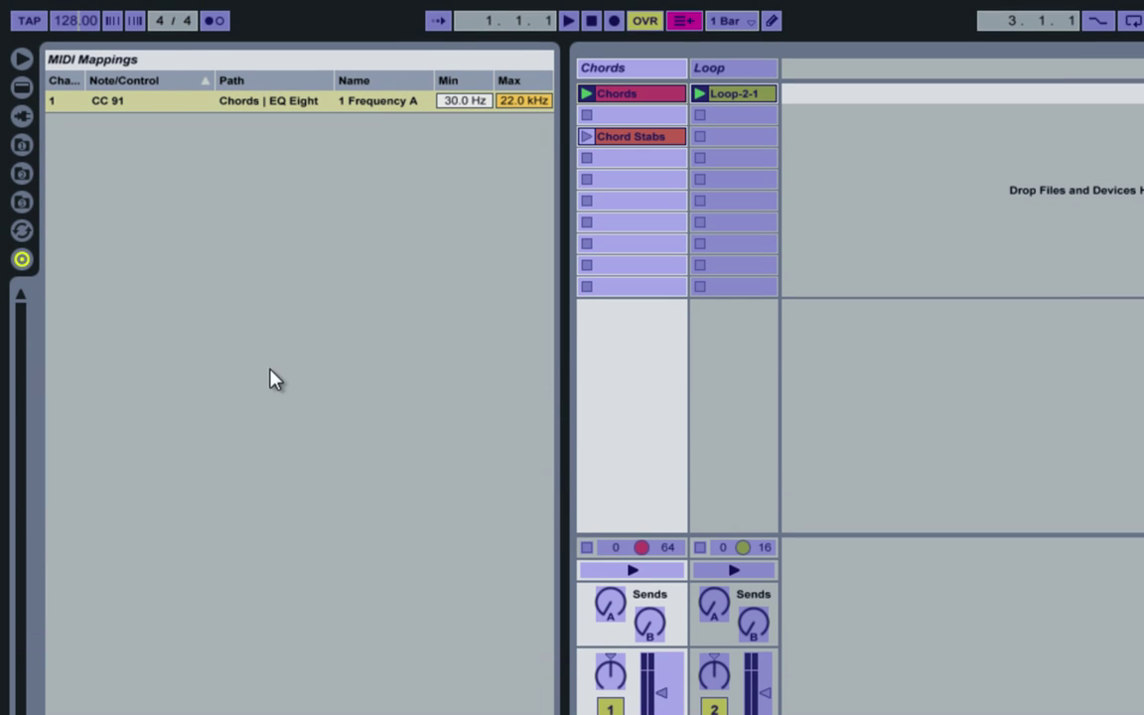
{"action": "left_click", "coordinate": [260, 103]}
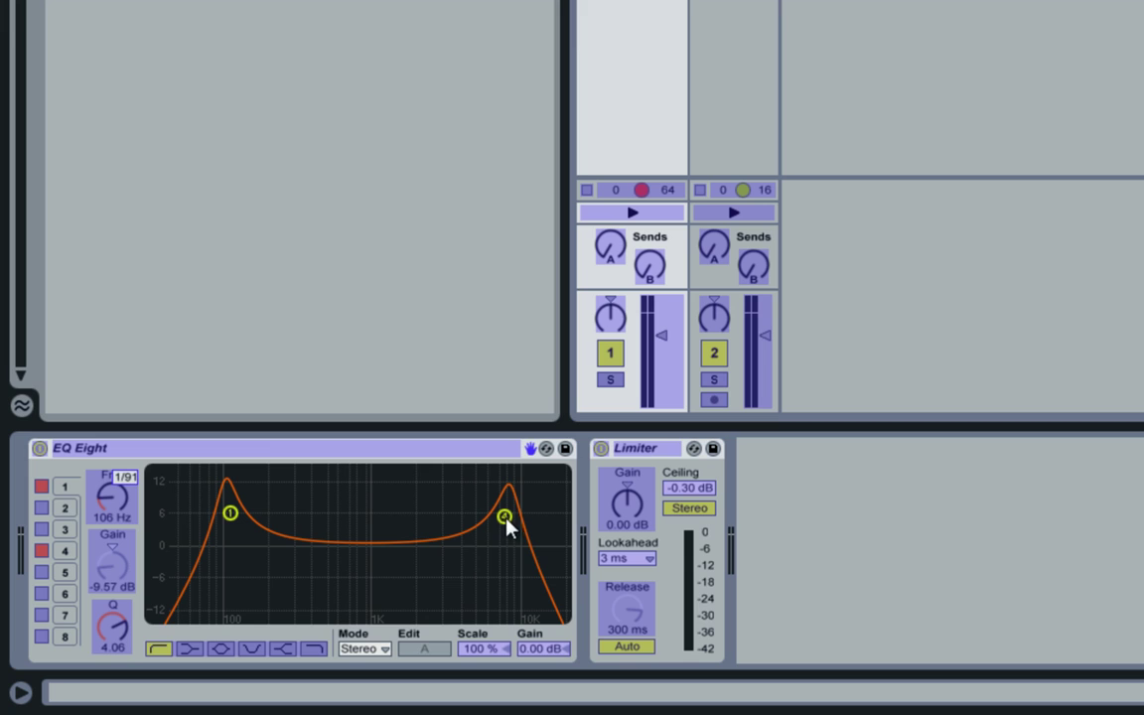
{"action": "left_click", "coordinate": [506, 519]}
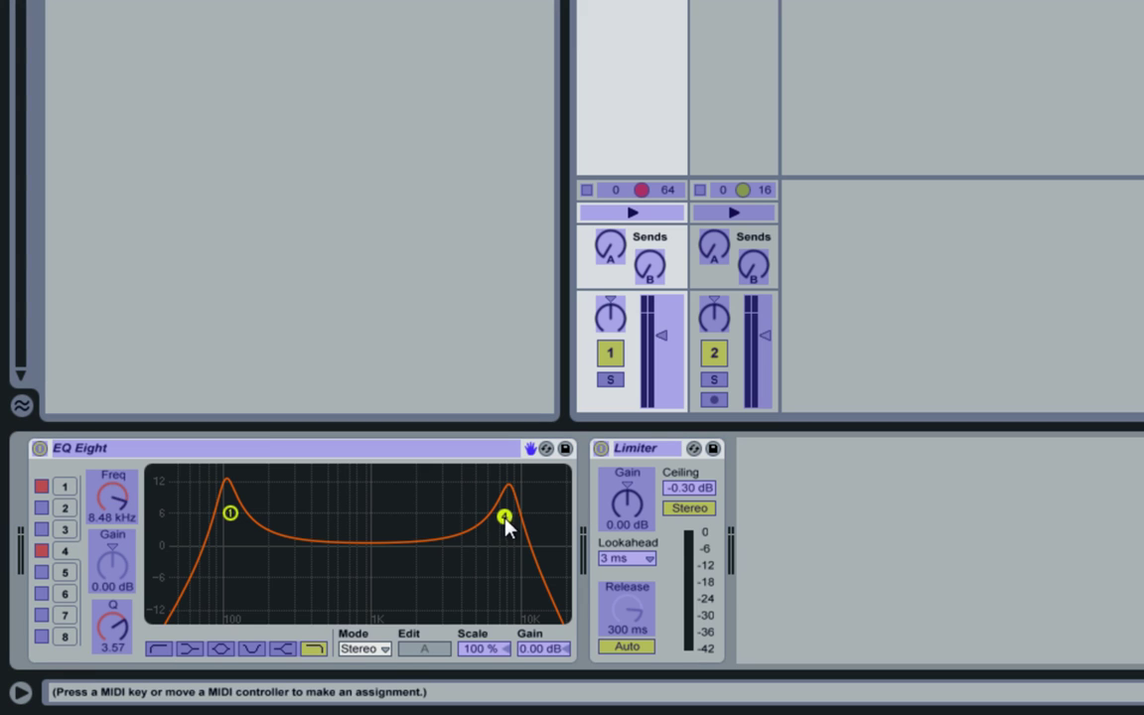
{"action": "left_click", "coordinate": [112, 504]}
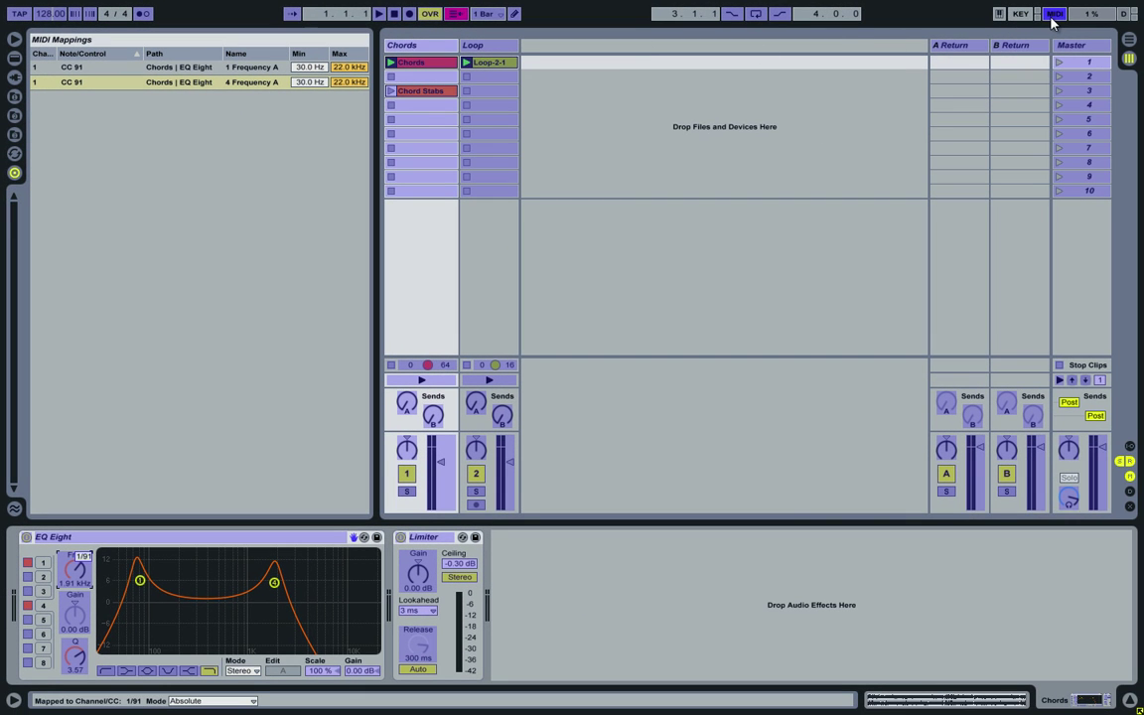
Leave MIDI Map Mode and move band 4's peak near 7 kHz and band 1's near 89 Hz.
{"action": "left_click", "coordinate": [1052, 14]}
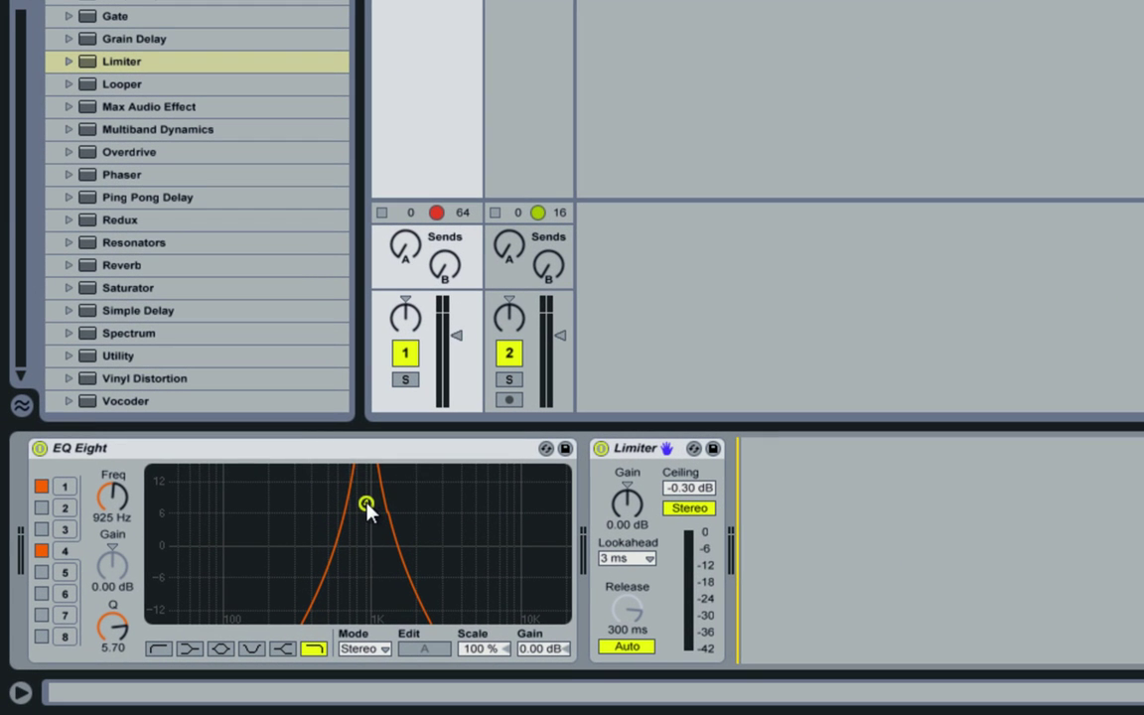
{"action": "left_click_drag", "start_coordinate": [368, 509], "coordinate": [491, 507]}
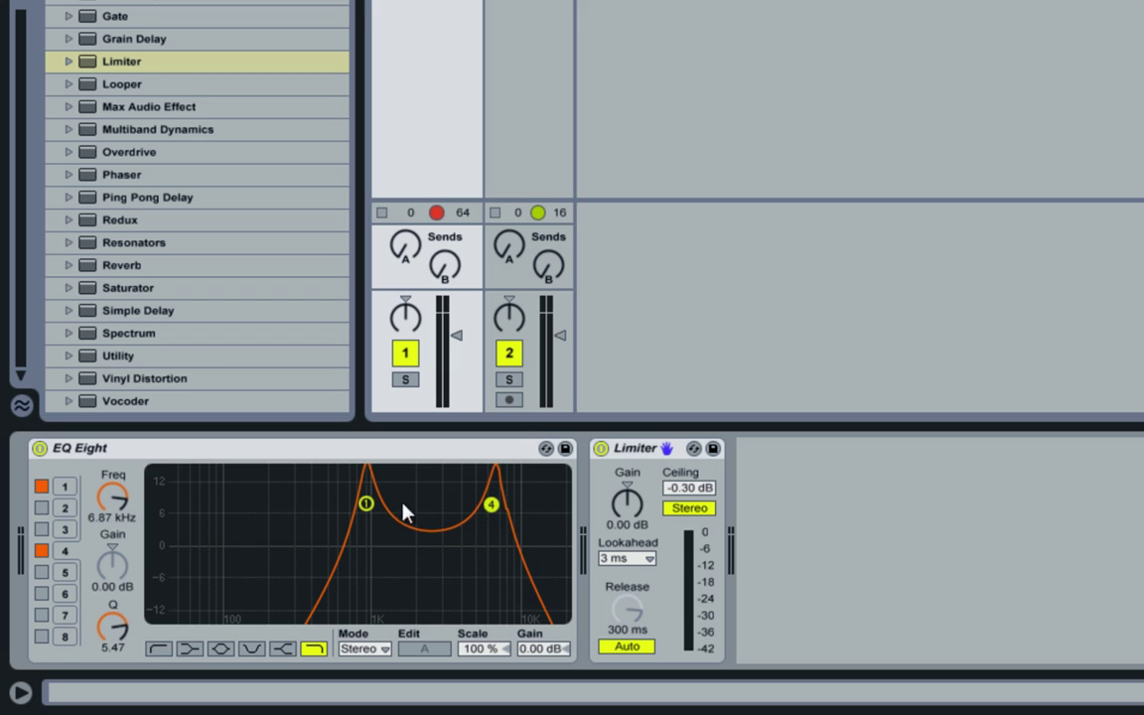
{"action": "left_click_drag", "start_coordinate": [375, 512], "coordinate": [222, 510]}
{"action": "scroll", "coordinate": [222, 510], "scroll_direction": "up", "scroll_amount": 2}
{"action": "scroll", "coordinate": [223, 509], "scroll_direction": "down", "scroll_amount": 3}
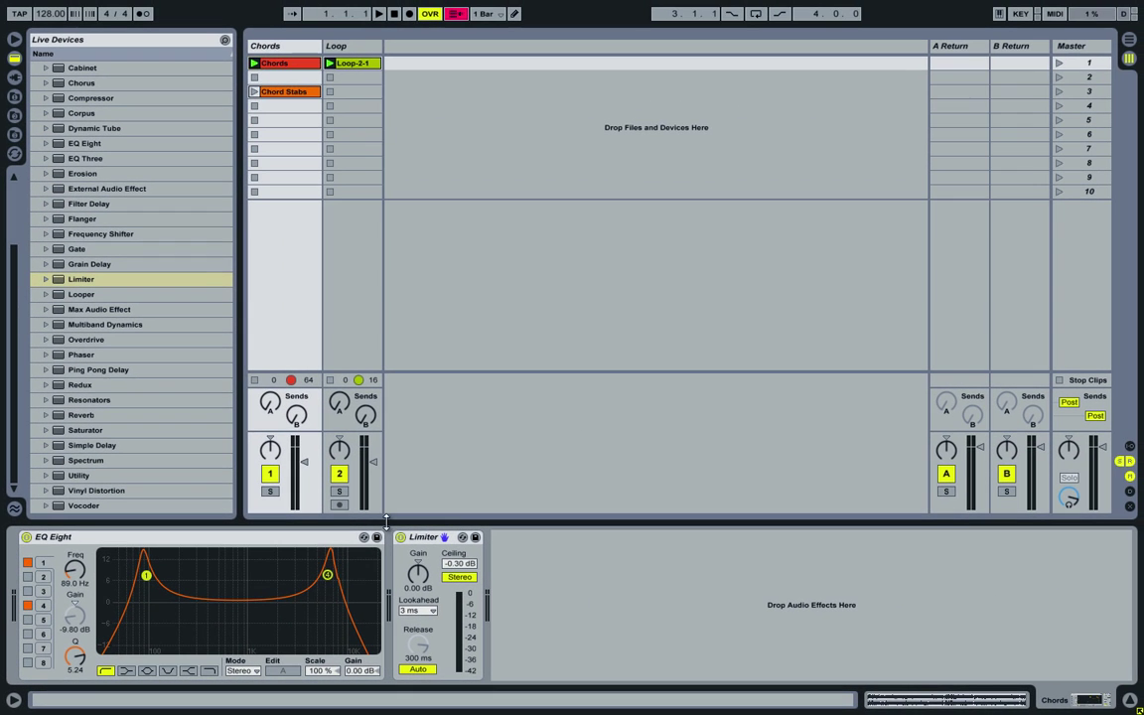
{"action": "left_click", "coordinate": [330, 575]}
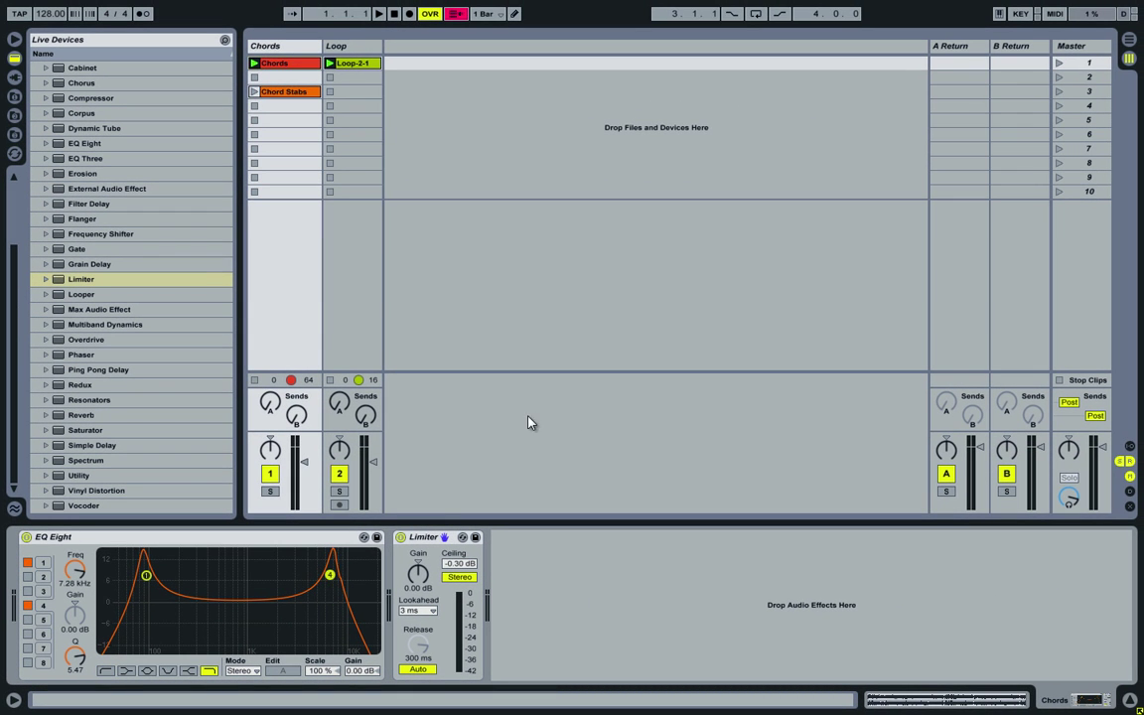
Set the CC 91 mapping minimums to 89 Hz for band 1 and 7.00 kHz for band 4.
{"action": "left_click", "coordinate": [1055, 13]}
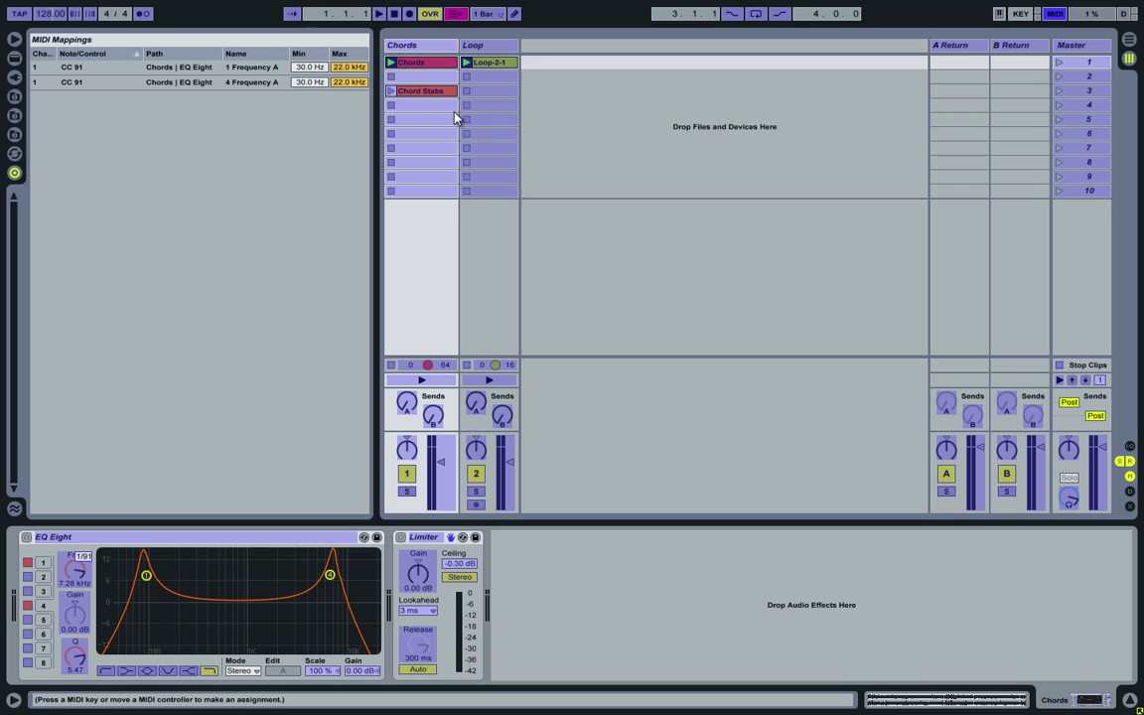
{"action": "left_click", "coordinate": [90, 66]}
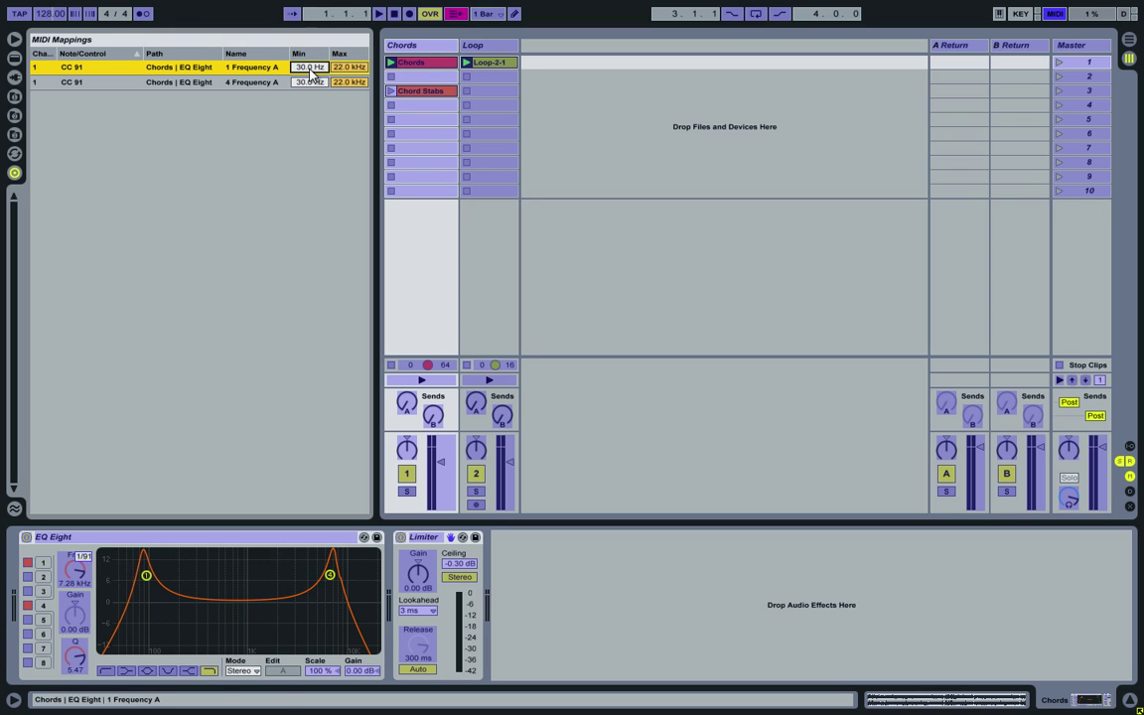
{"action": "left_click", "coordinate": [146, 575]}
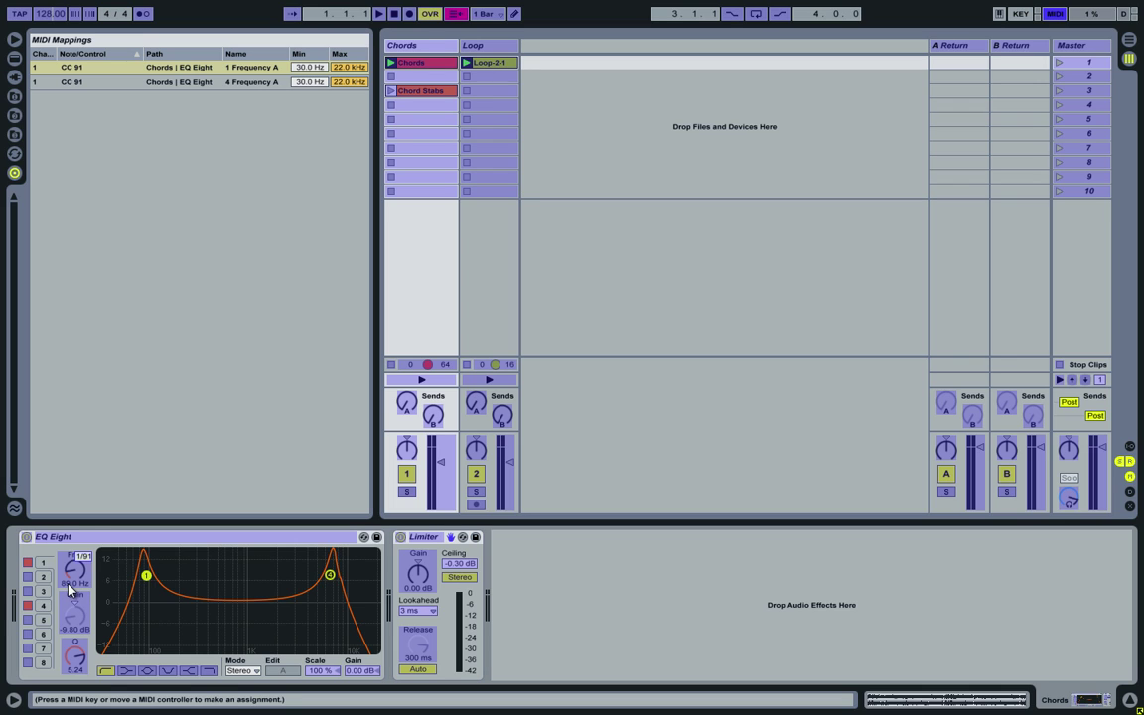
{"action": "left_click", "coordinate": [306, 67]}
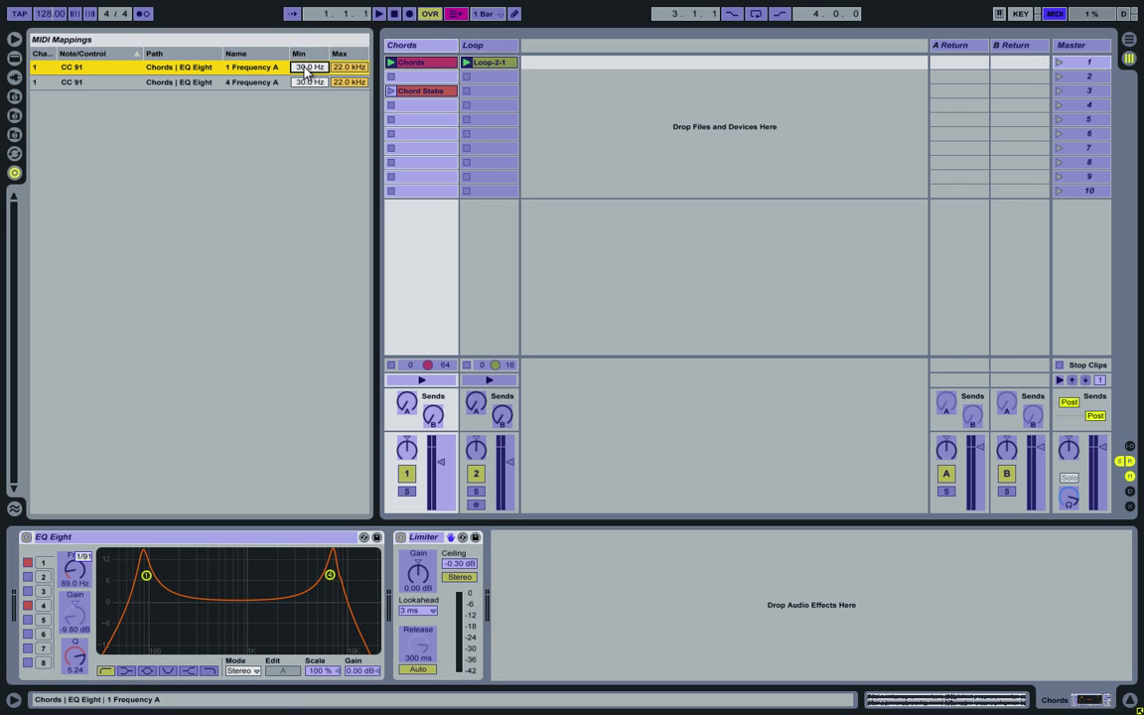
{"action": "double_click", "coordinate": [306, 68]}
{"action": "type", "text": "89"}
{"action": "key", "text": "Return"}
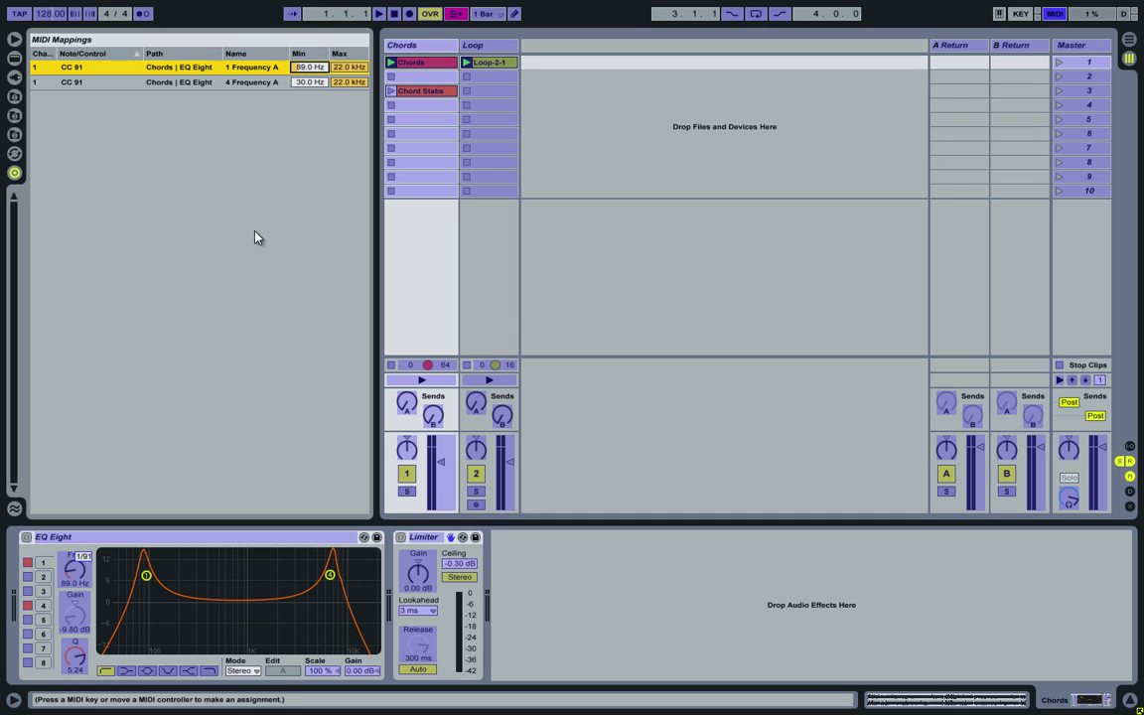
{"action": "left_click", "coordinate": [331, 577]}
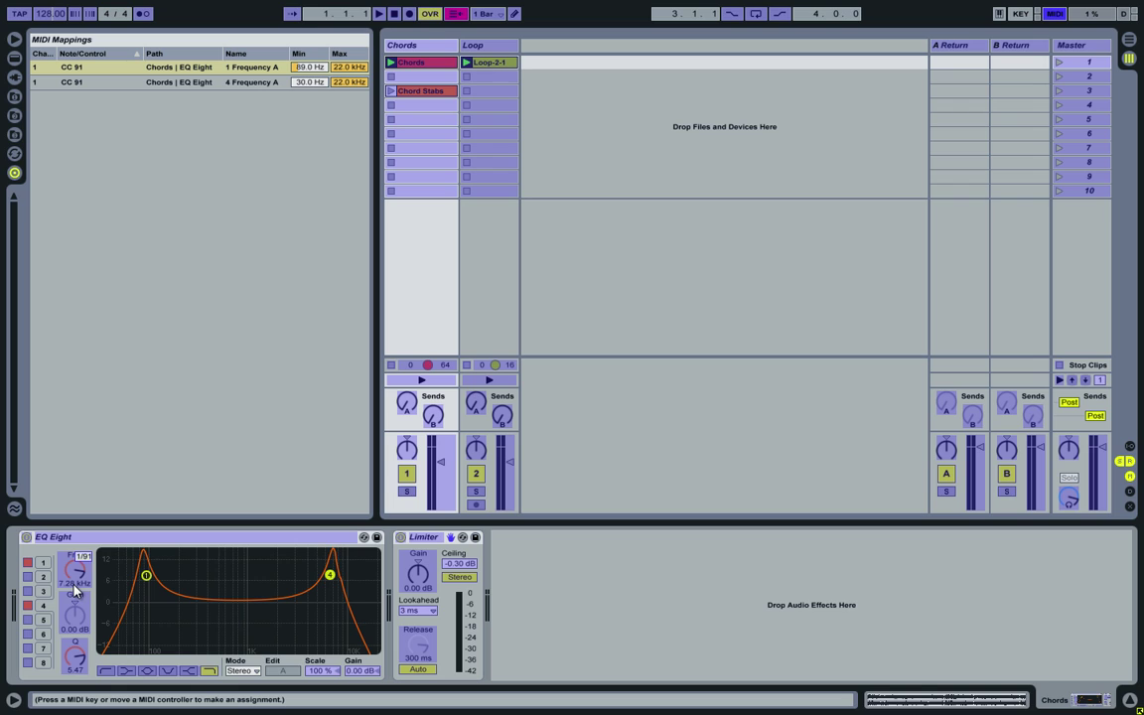
{"action": "left_click", "coordinate": [308, 83]}
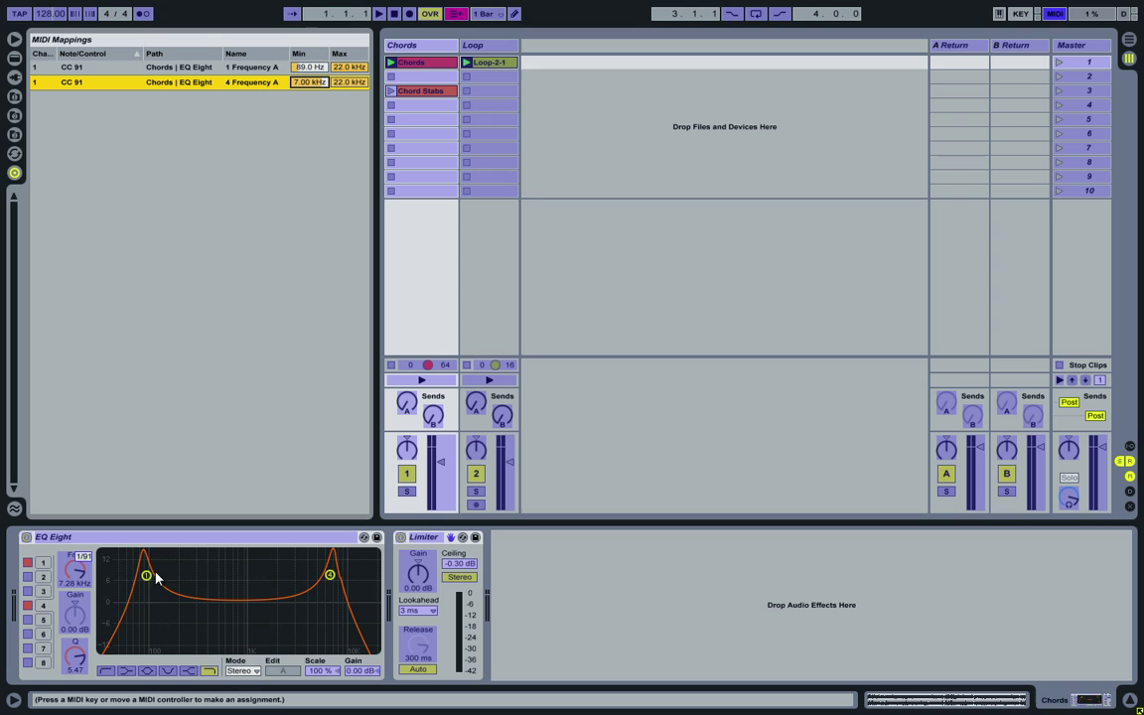
Move band 1's peak up to about 161 Hz and band 4's down to about 1.28 kHz.
{"action": "left_click_drag", "start_coordinate": [147, 576], "coordinate": [214, 574]}
{"action": "left_click_drag", "start_coordinate": [329, 574], "coordinate": [227, 581]}
{"action": "left_click", "coordinate": [253, 576]}
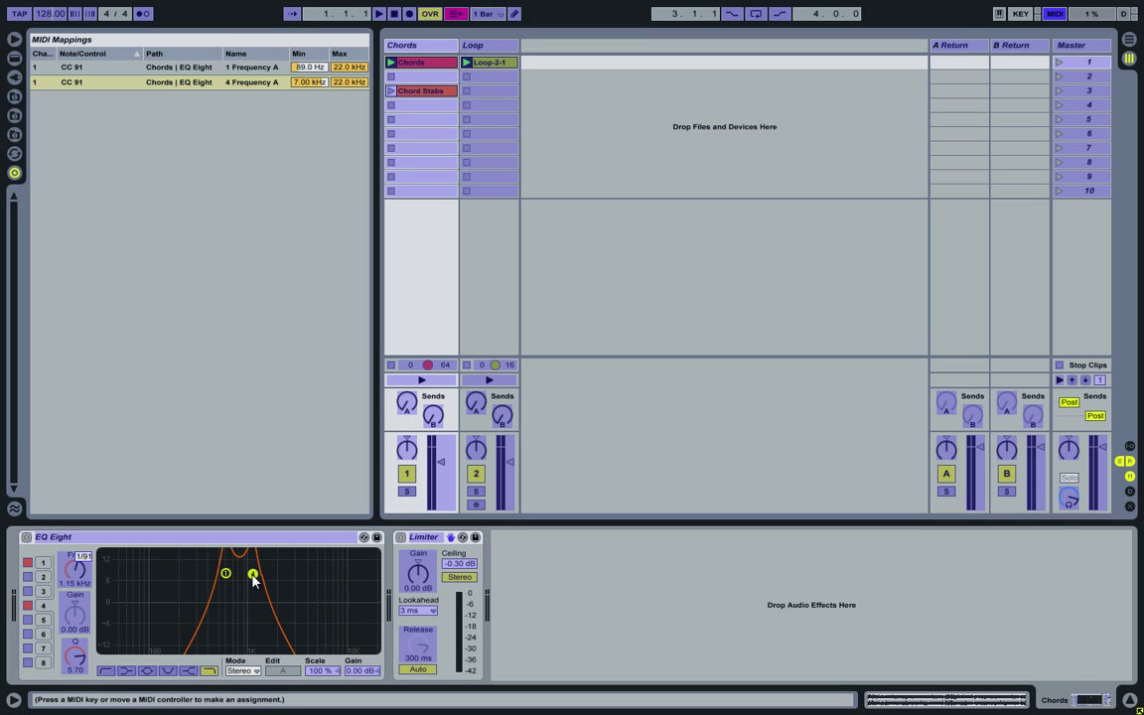
{"action": "scroll", "coordinate": [254, 575], "scroll_direction": "up", "scroll_amount": 1}
{"action": "left_click", "coordinate": [226, 574]}
Set the mapping maximums to 600 Hz for band 1 and 1.00 kHz for band 4.
{"action": "left_click", "coordinate": [350, 69]}
{"action": "left_click_drag", "start_coordinate": [350, 71], "coordinate": [332, 107]}
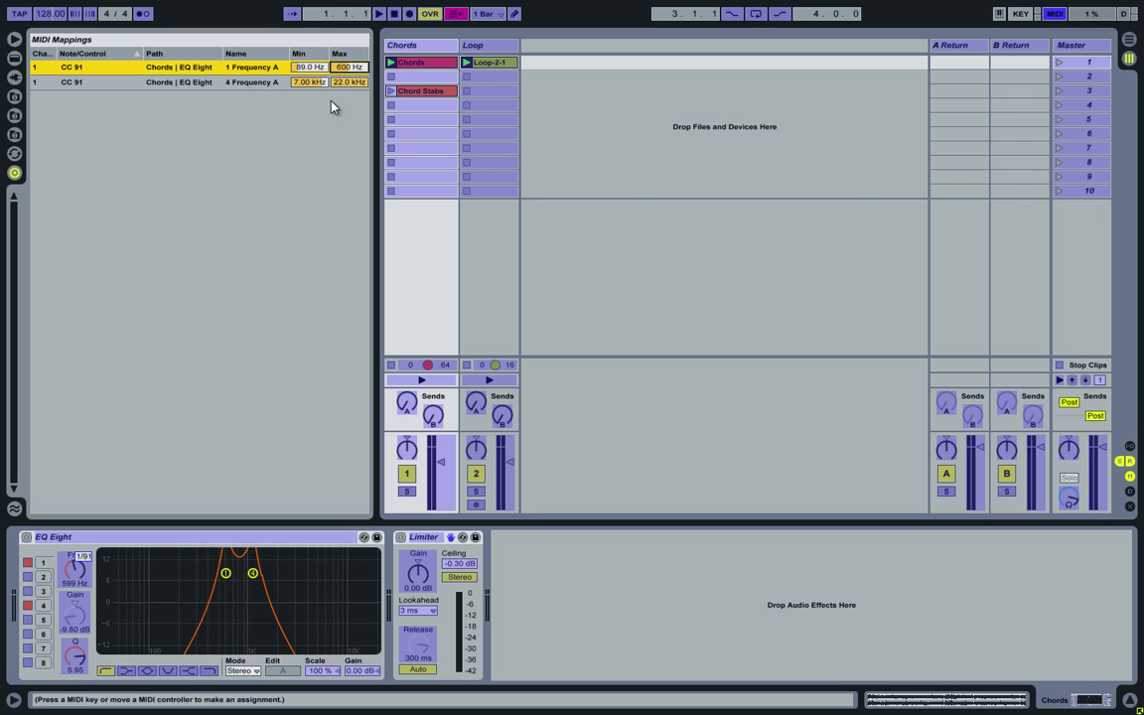
{"action": "left_click", "coordinate": [252, 573]}
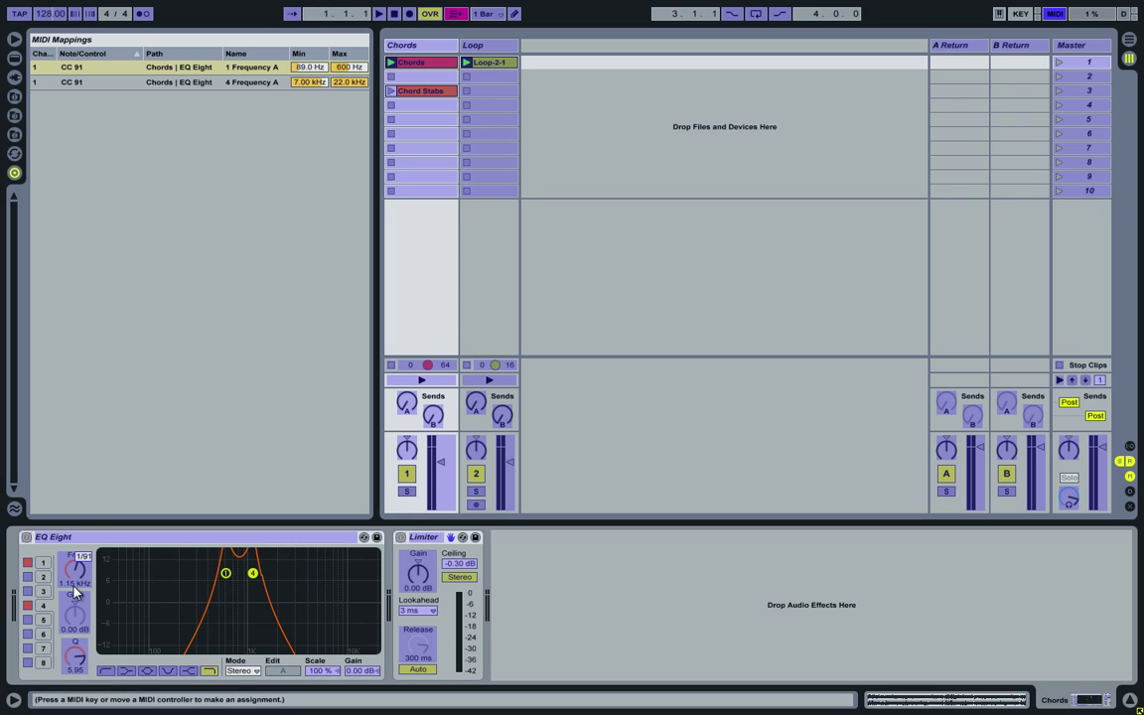
{"action": "left_click", "coordinate": [349, 84]}
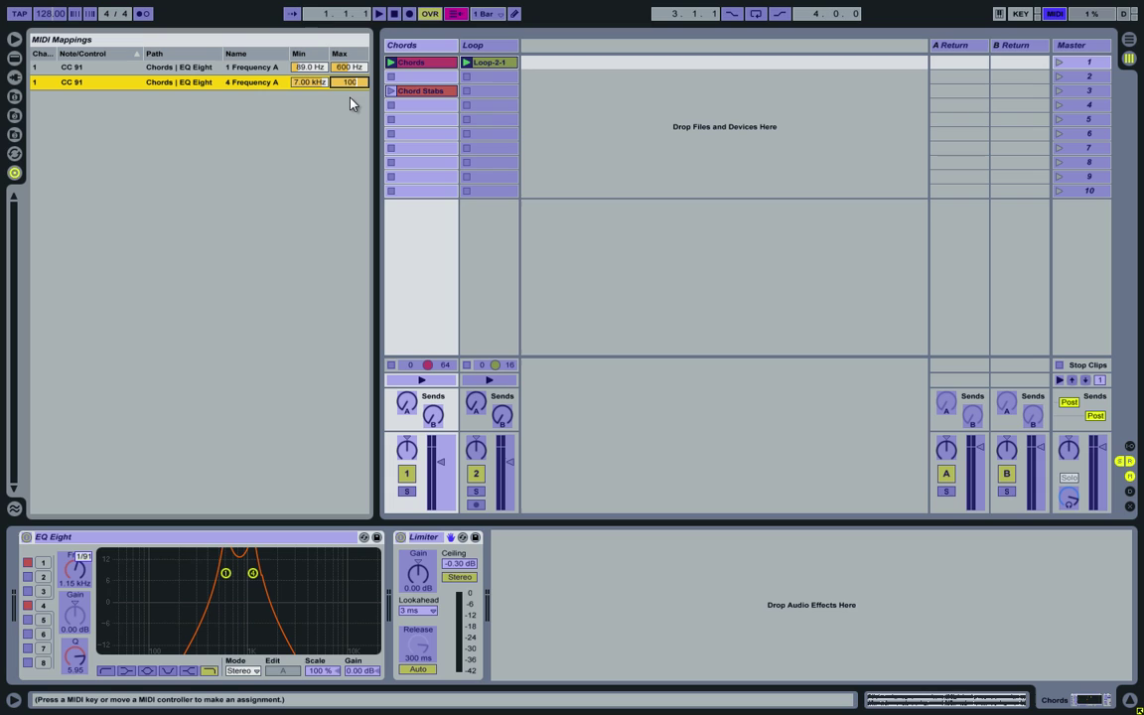
{"action": "type", "text": "1000"}
{"action": "key", "text": "Return"}
Invert band 4's frequency mapping to 1.00–7.00 kHz and narrow bands 1 and 4 to Q 5.02 and 5.24.
{"action": "left_click", "coordinate": [266, 94]}
{"action": "left_click", "coordinate": [1055, 19]}
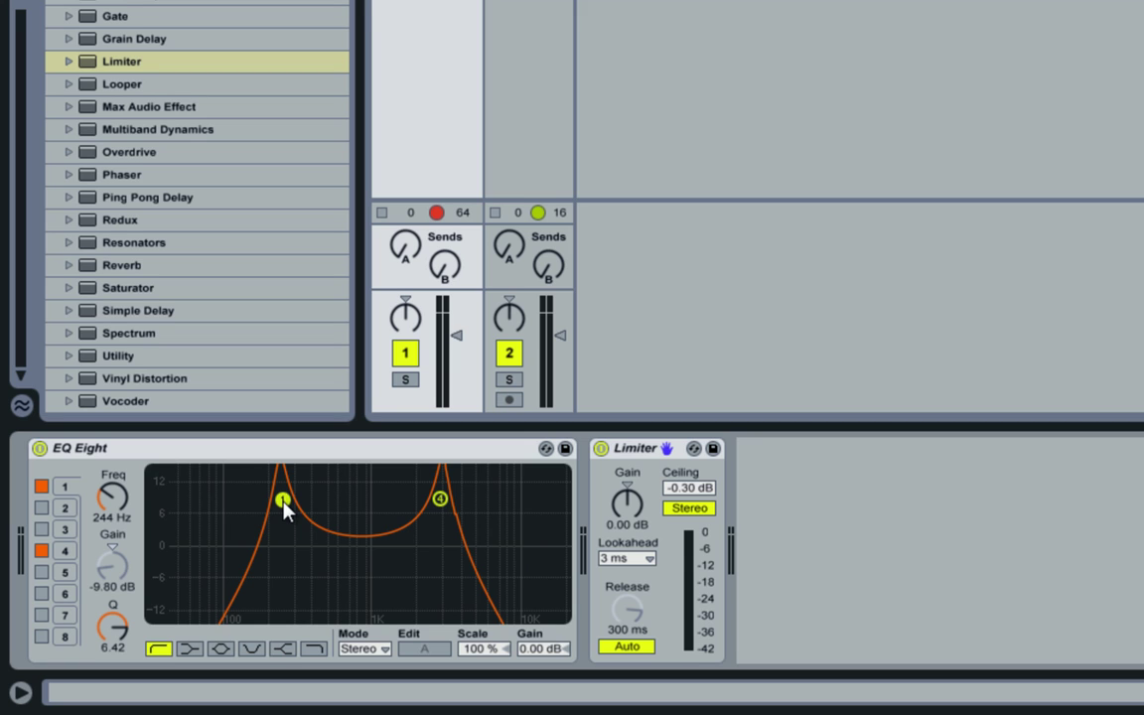
{"action": "mouse_move", "coordinate": [283, 506]}
{"action": "left_mouse_down"}
{"action": "mouse_move", "coordinate": [286, 564]}
{"action": "mouse_move", "coordinate": [282, 514]}
{"action": "left_mouse_up"}
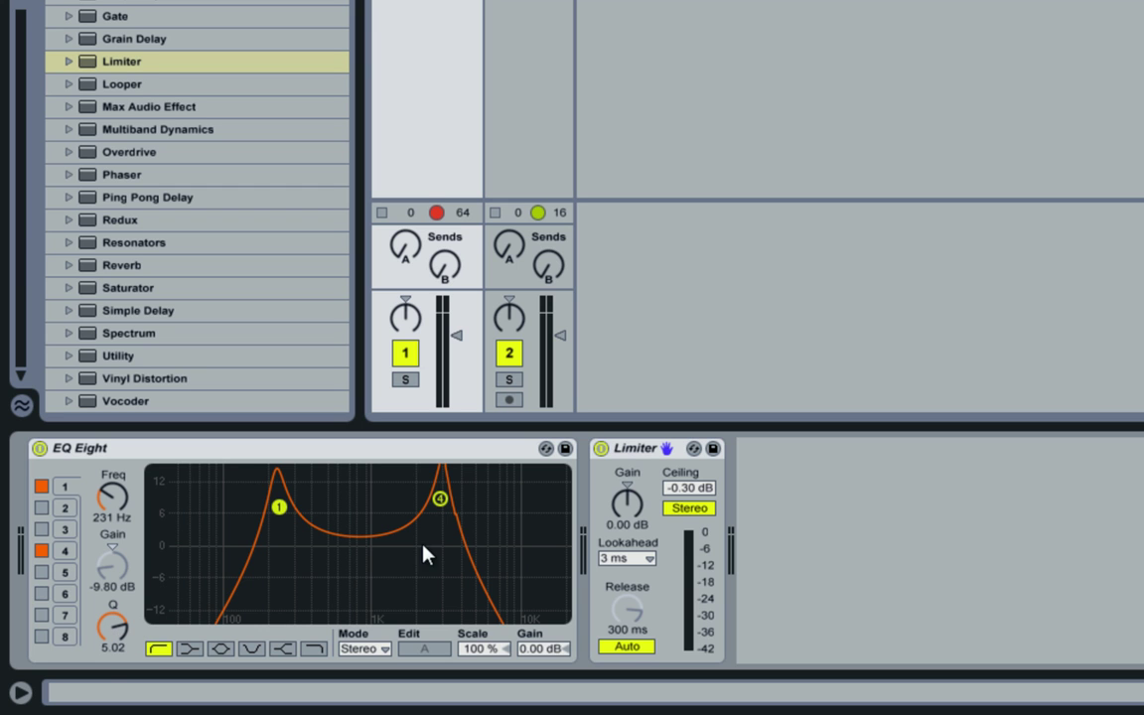
{"action": "mouse_move", "coordinate": [442, 508]}
{"action": "left_mouse_down"}
{"action": "mouse_move", "coordinate": [439, 540]}
{"action": "mouse_move", "coordinate": [447, 507]}
{"action": "mouse_move", "coordinate": [434, 516]}
{"action": "left_mouse_up"}
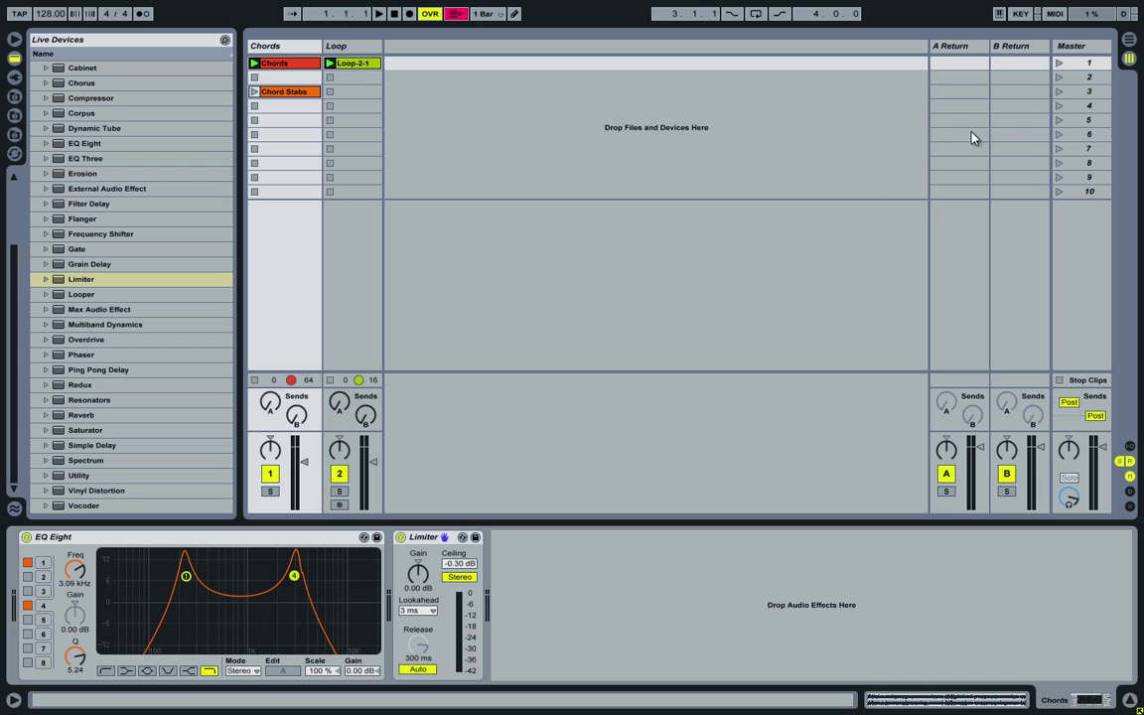
Assign controller CC 93 to the Q of EQ bands 1 and 4, each ranging 0.10–18.0.
{"action": "left_click", "coordinate": [1055, 14]}
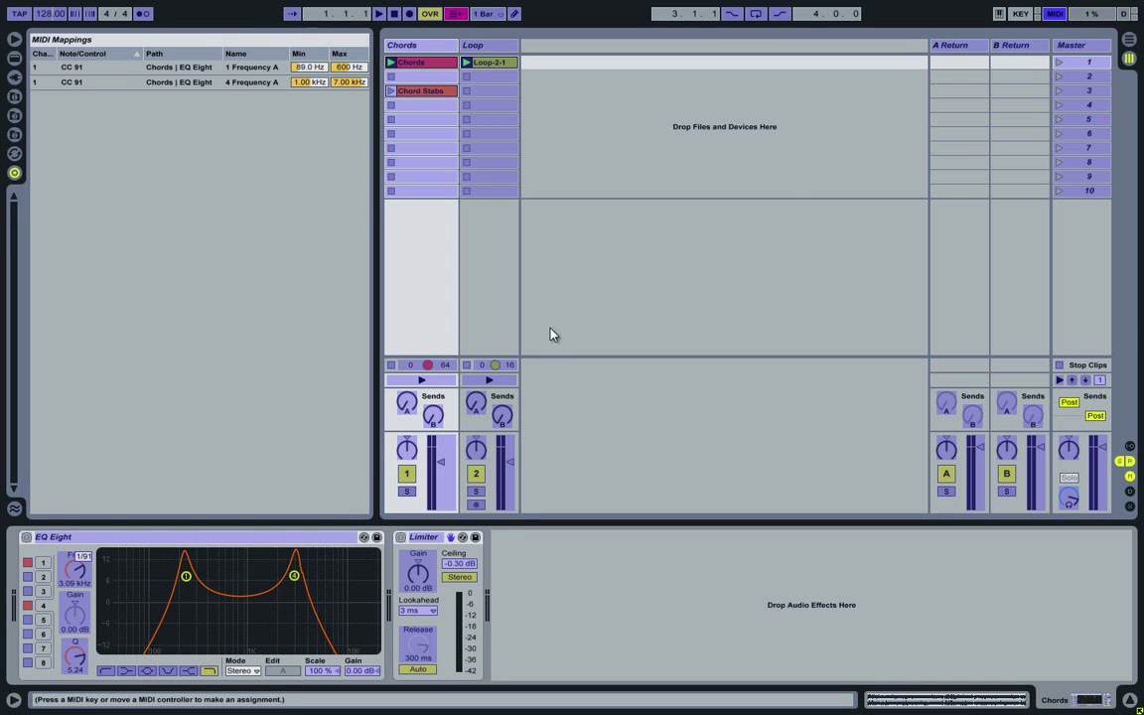
{"action": "left_click", "coordinate": [186, 578]}
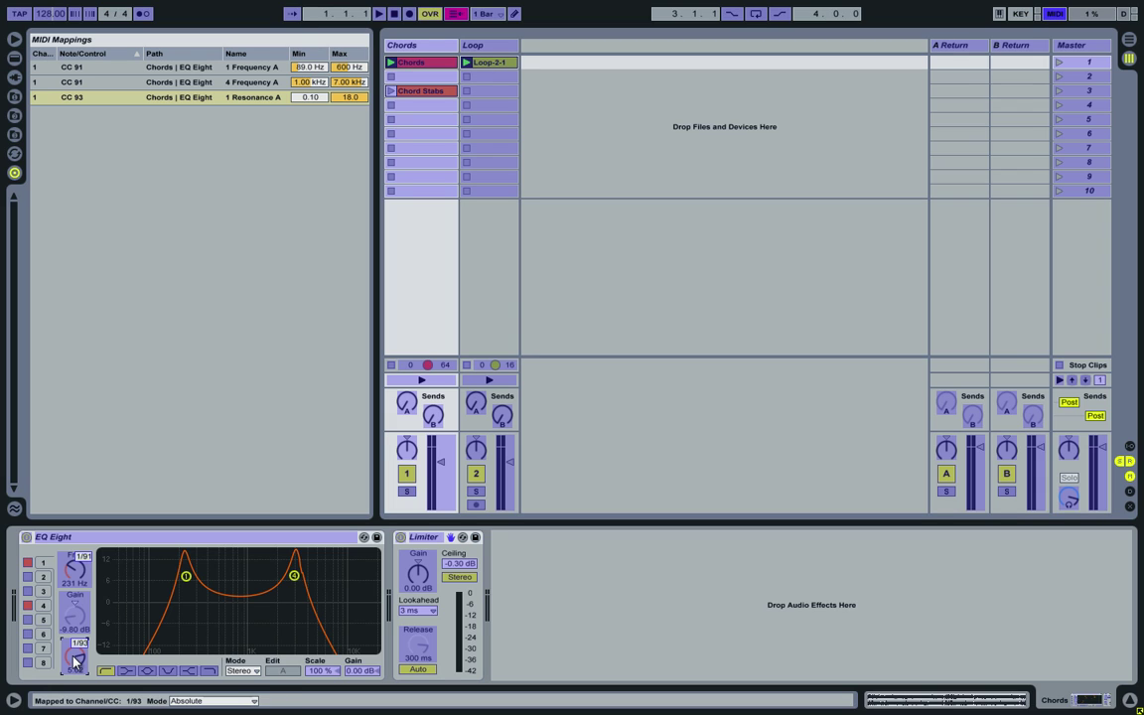
{"action": "left_click", "coordinate": [294, 577]}
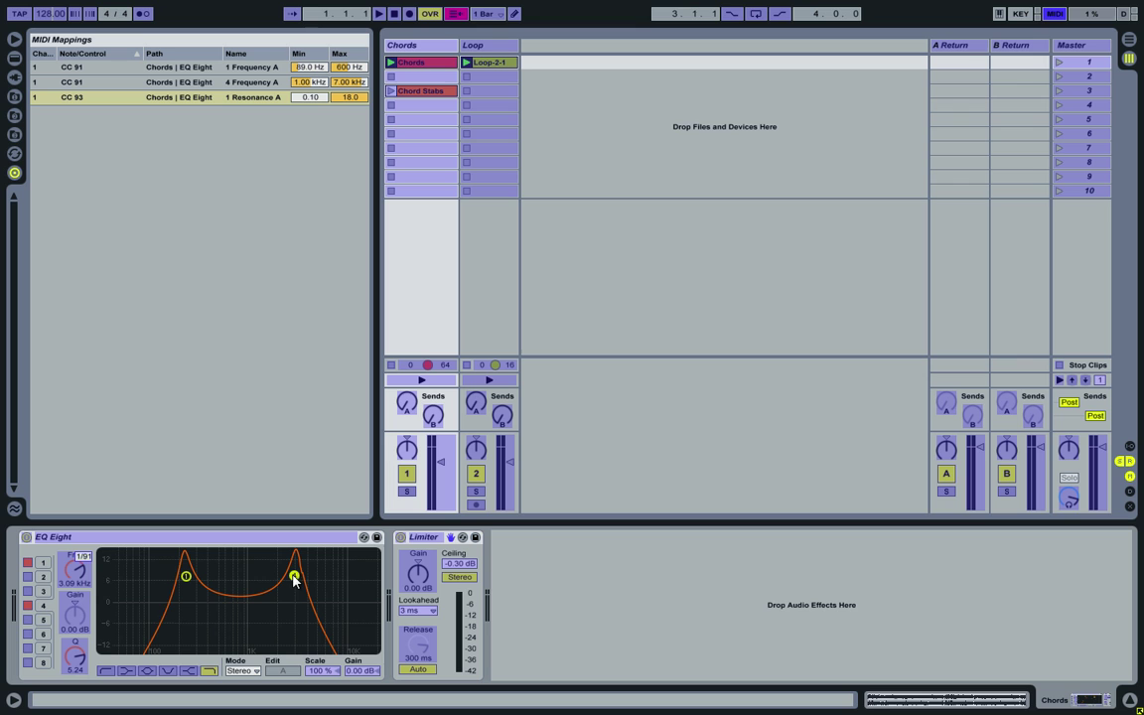
{"action": "left_click", "coordinate": [77, 659]}
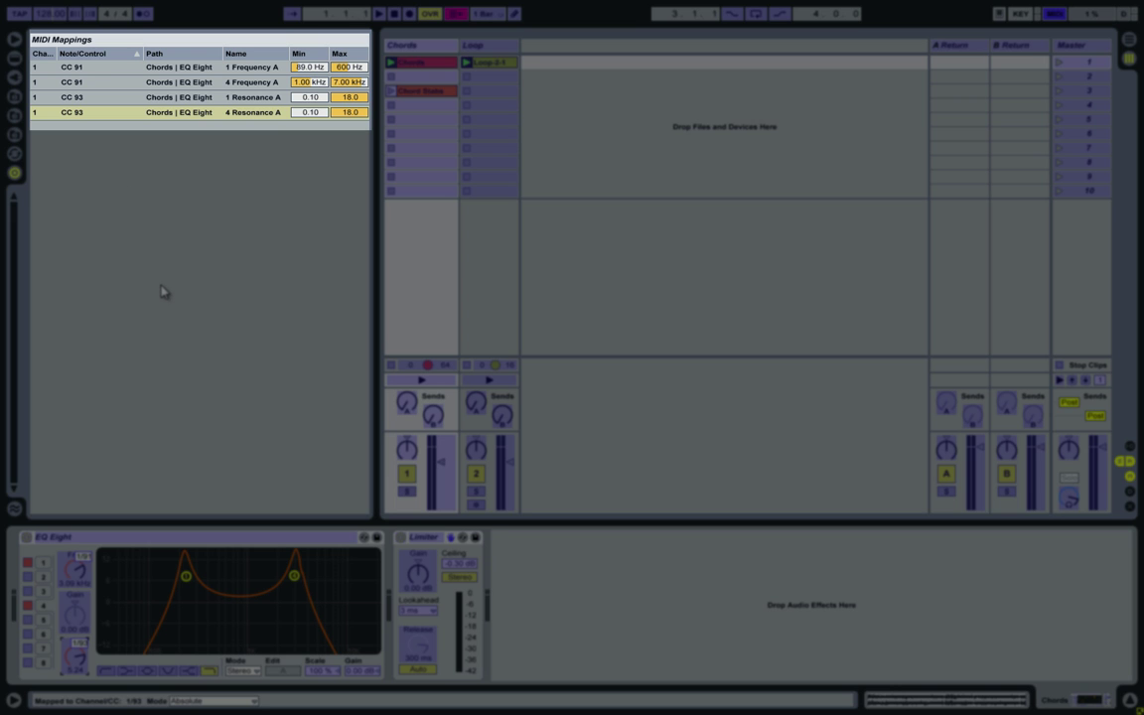
Exit MIDI Map Mode and turn CC 93 fully down, dropping both peaks' Q to 0.10.
{"action": "left_click", "coordinate": [1054, 14]}
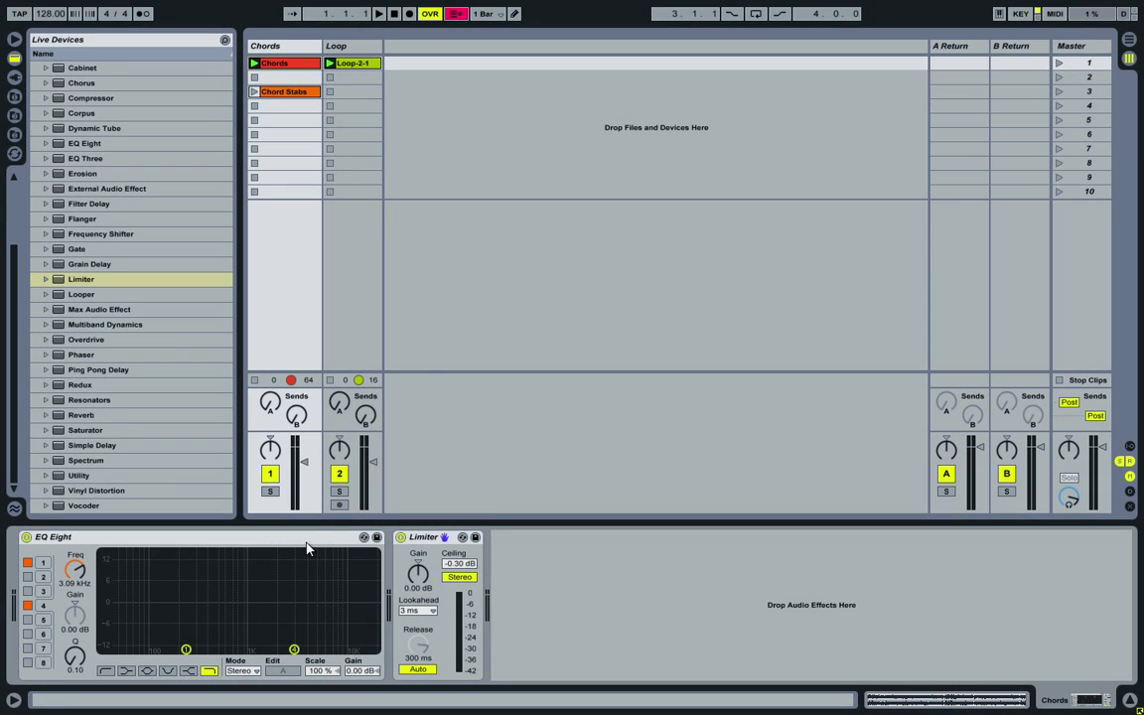
Set the 1 Resonance A mapping's minimum to 0.3 and exit MIDI Map Mode.
{"action": "key", "text": "ctrl+m"}
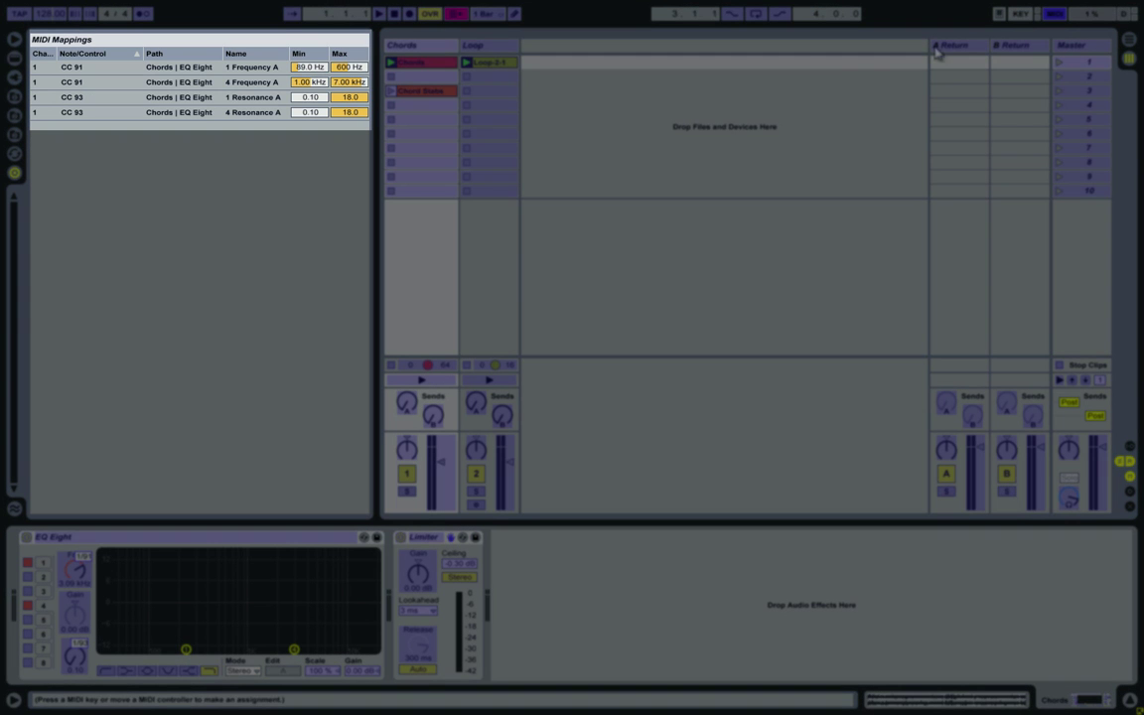
{"action": "left_click", "coordinate": [313, 100]}
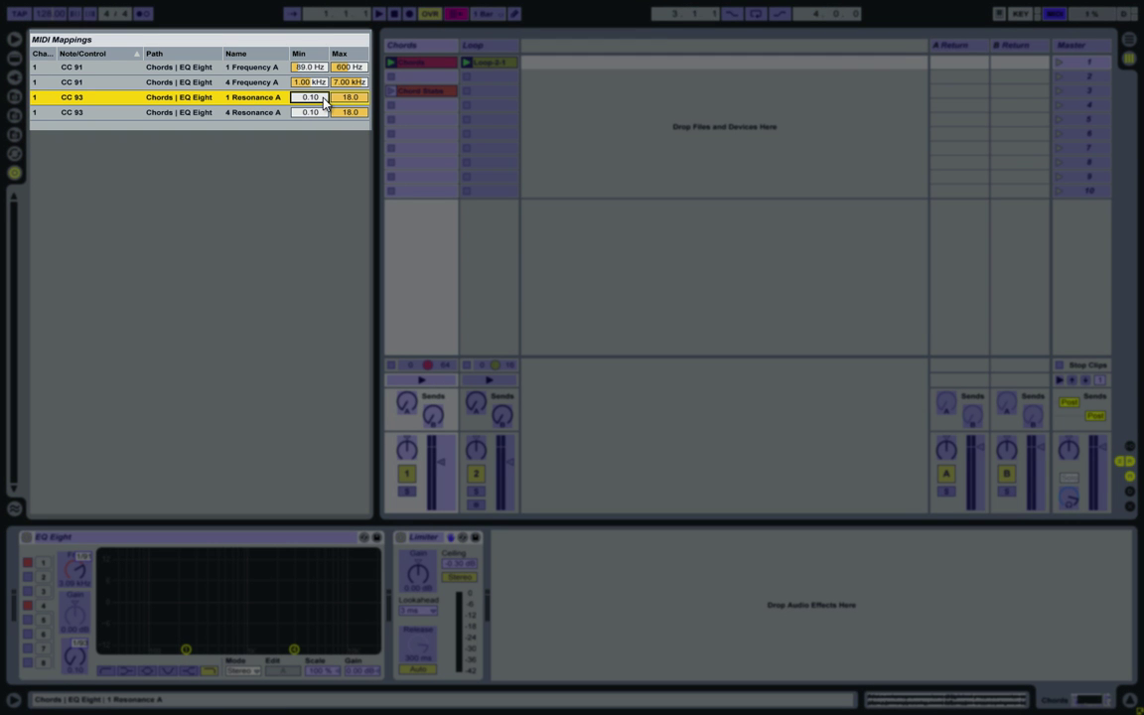
{"action": "type", "text": "0.3"}
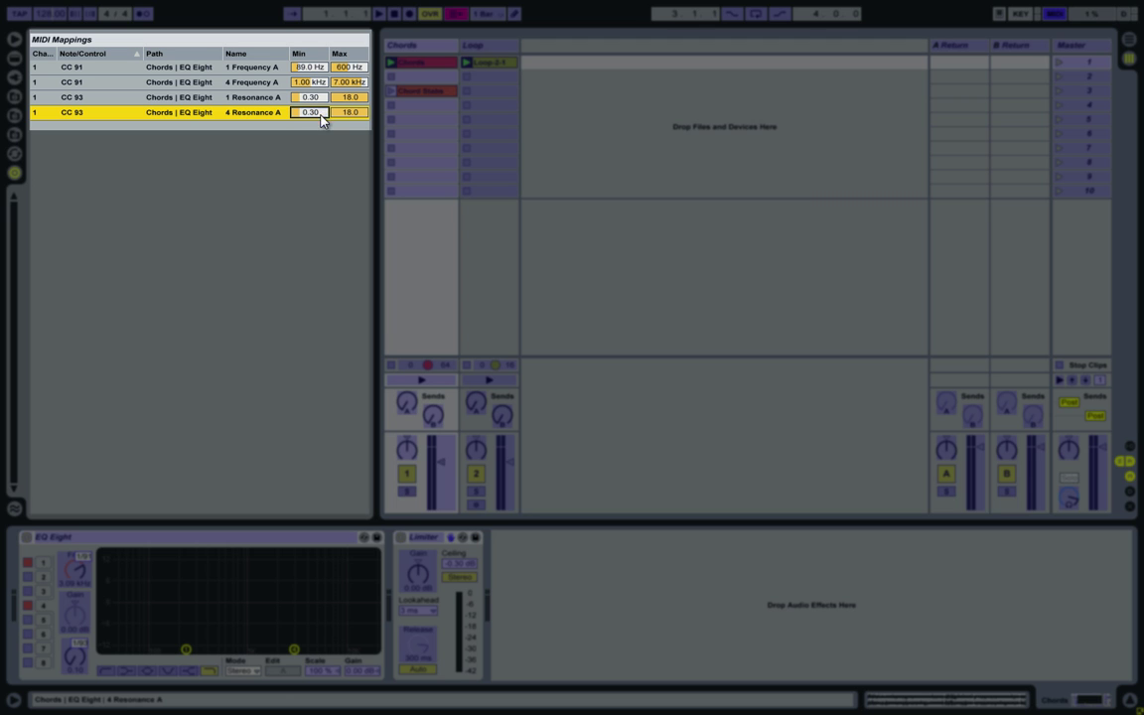
{"action": "left_click", "coordinate": [1053, 14]}
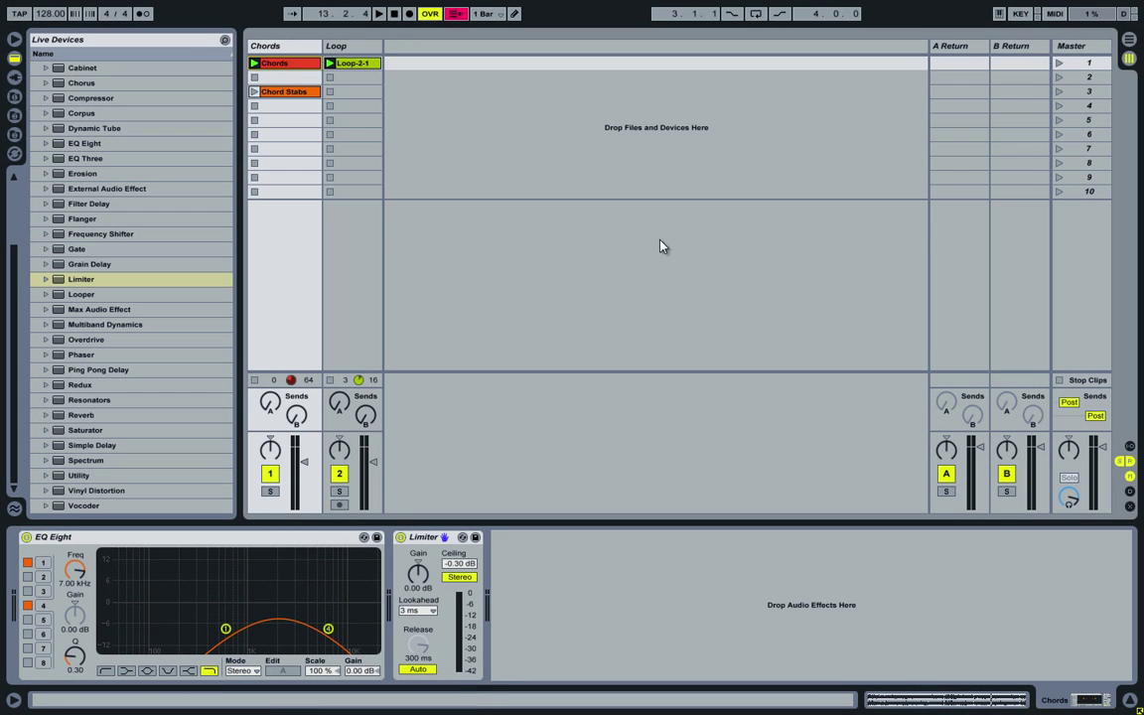
Invert the 4 Frequency A mapping again so CC 91 runs from 7.00 kHz down to 1.00 kHz.
{"action": "left_click", "coordinate": [1053, 15]}
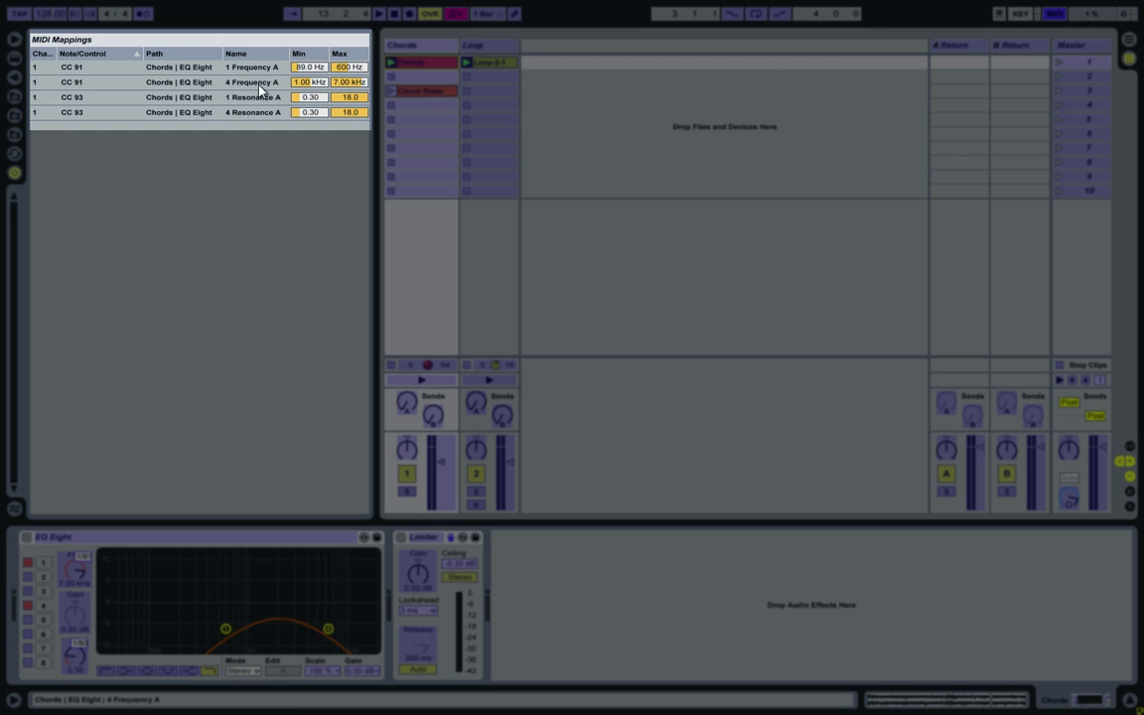
{"action": "left_click", "coordinate": [154, 88]}
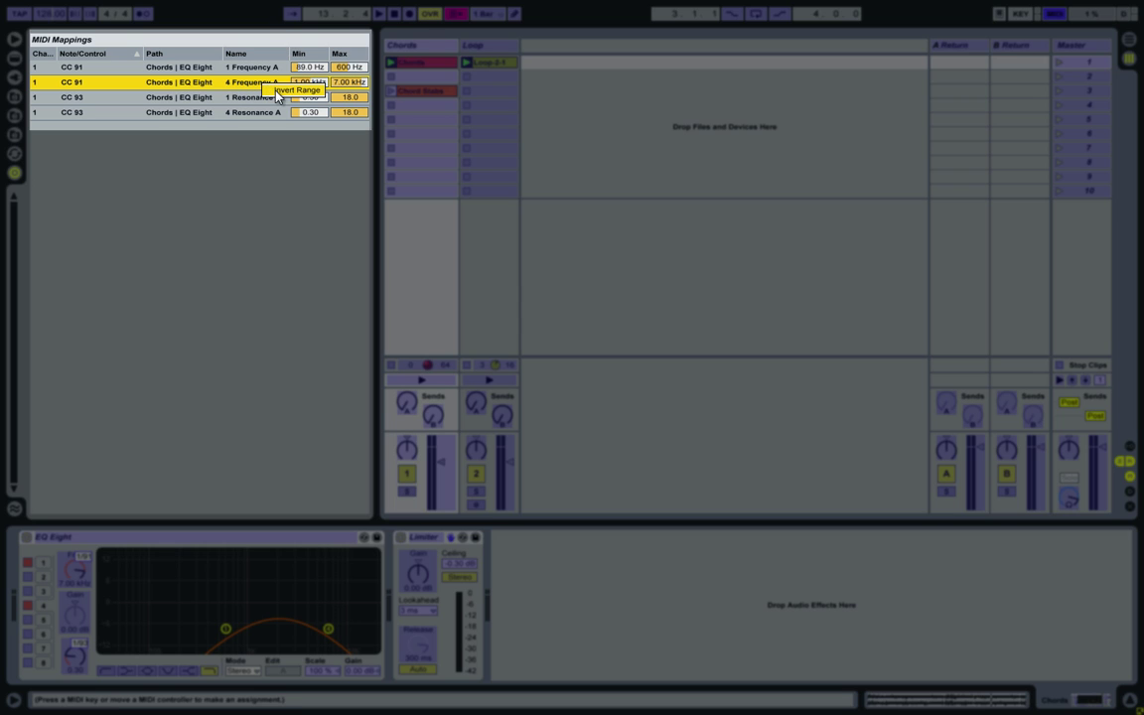
{"action": "left_click", "coordinate": [278, 91]}
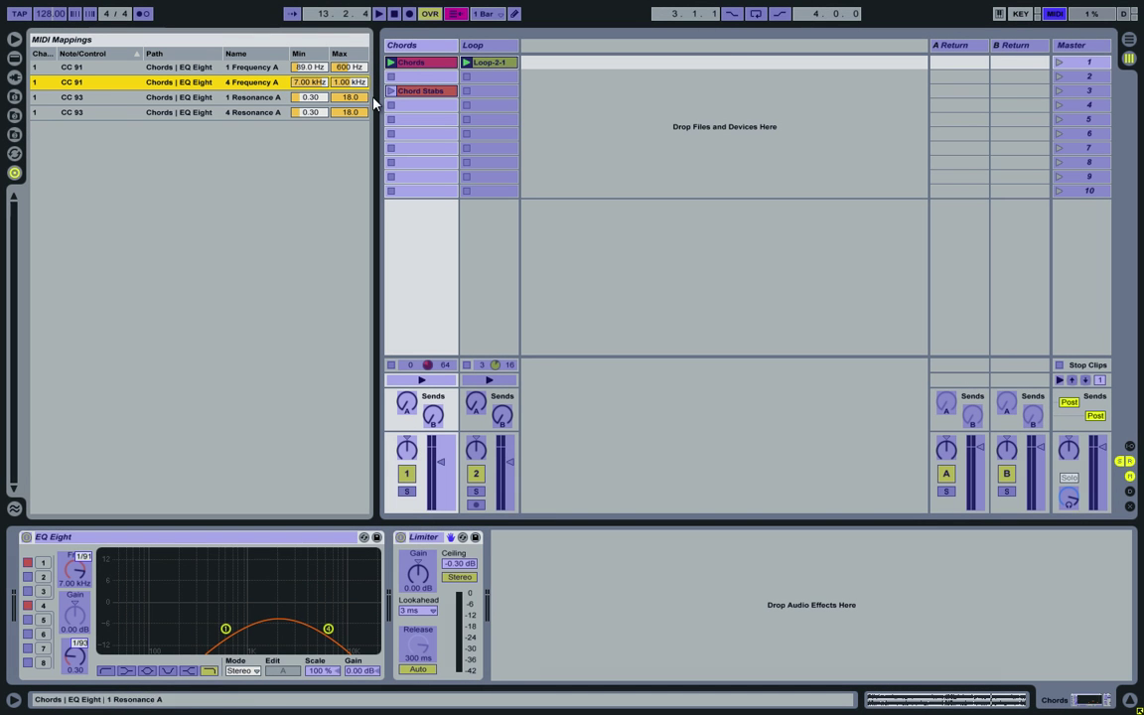
Exit MIDI Map Mode and lock the control surface to EQ Eight.
{"action": "left_click", "coordinate": [1051, 17]}
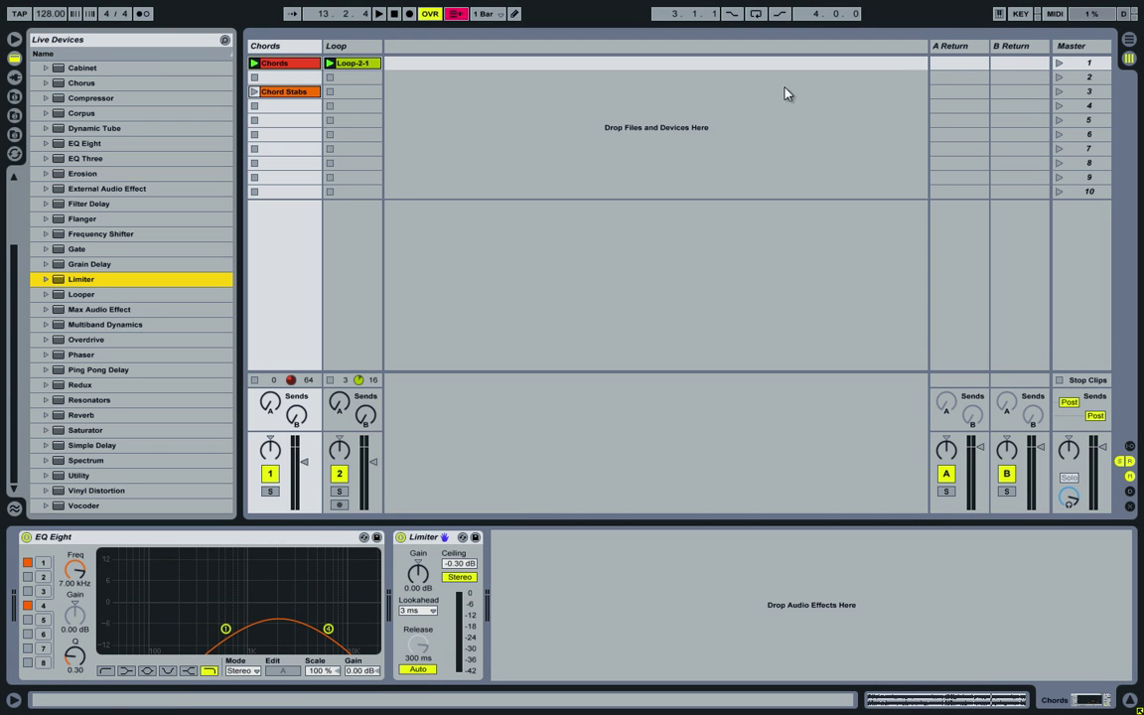
{"action": "left_click", "coordinate": [302, 538]}
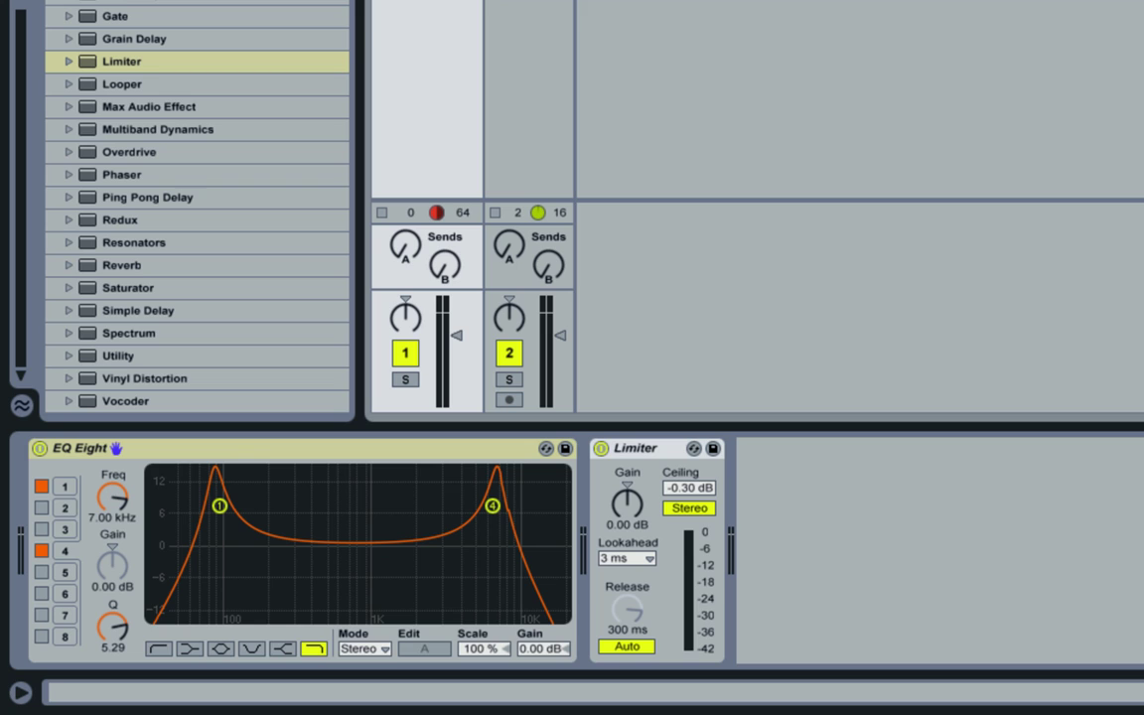
Deactivate EQ Eight bands 1 and 4 and activate bands 2 and 3.
{"action": "left_click", "coordinate": [449, 452]}
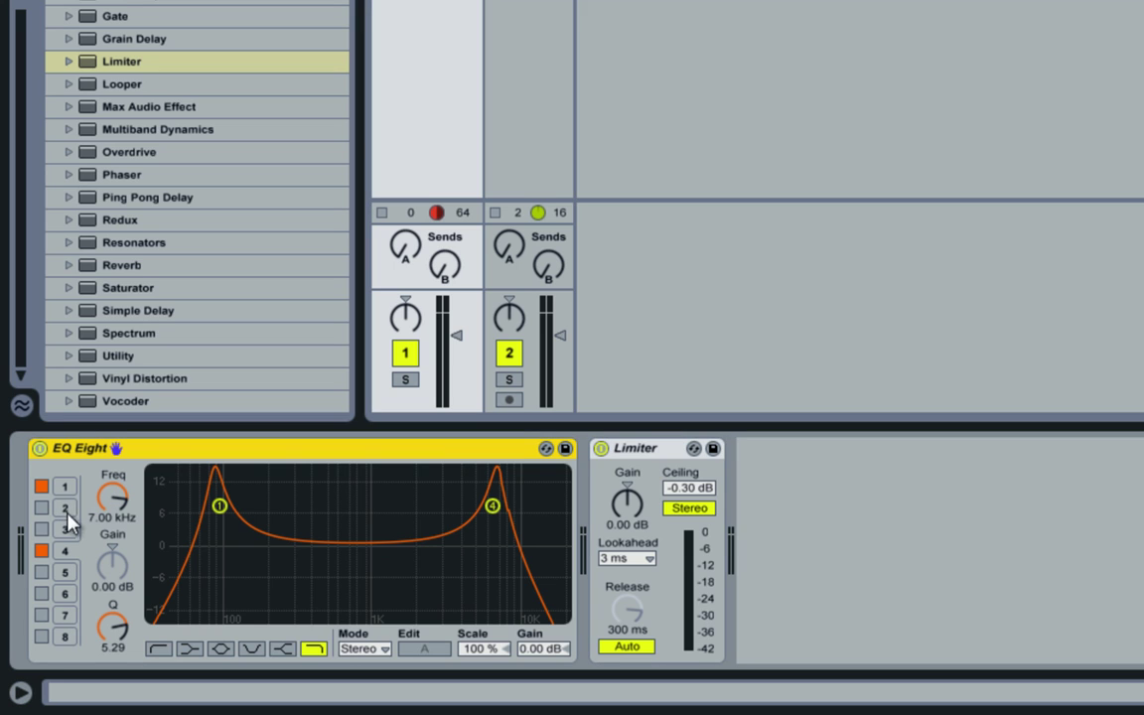
{"action": "left_click", "coordinate": [41, 487]}
{"action": "left_click", "coordinate": [41, 550]}
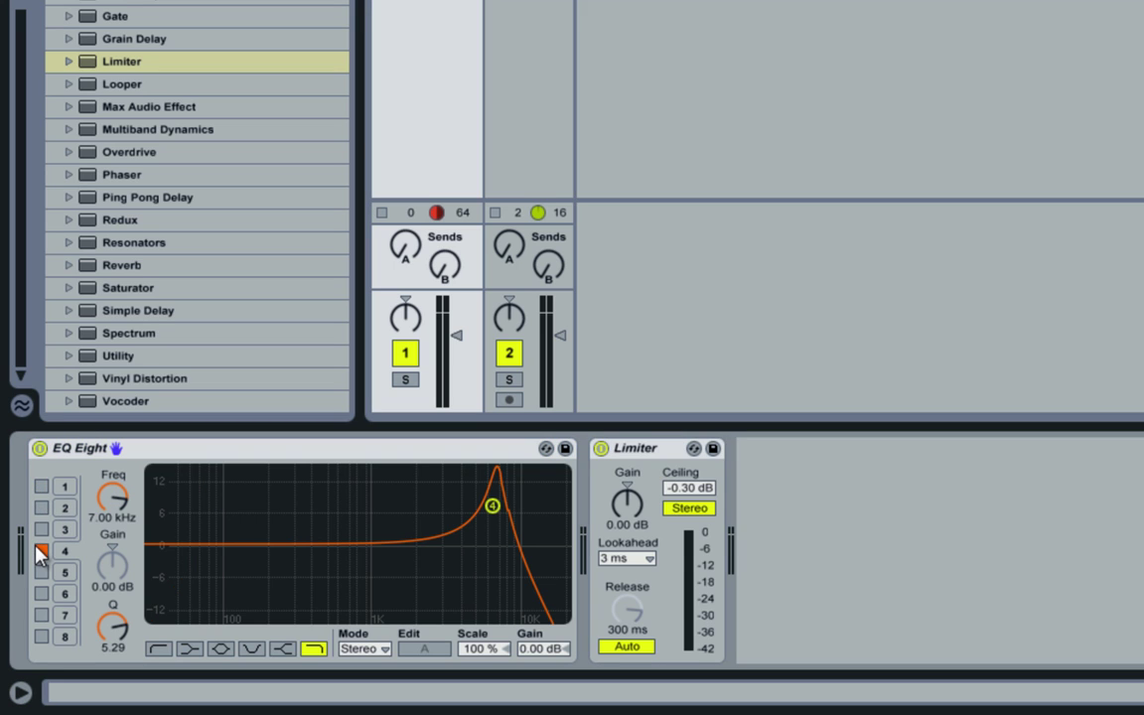
{"action": "left_click", "coordinate": [40, 551]}
{"action": "left_click", "coordinate": [40, 508]}
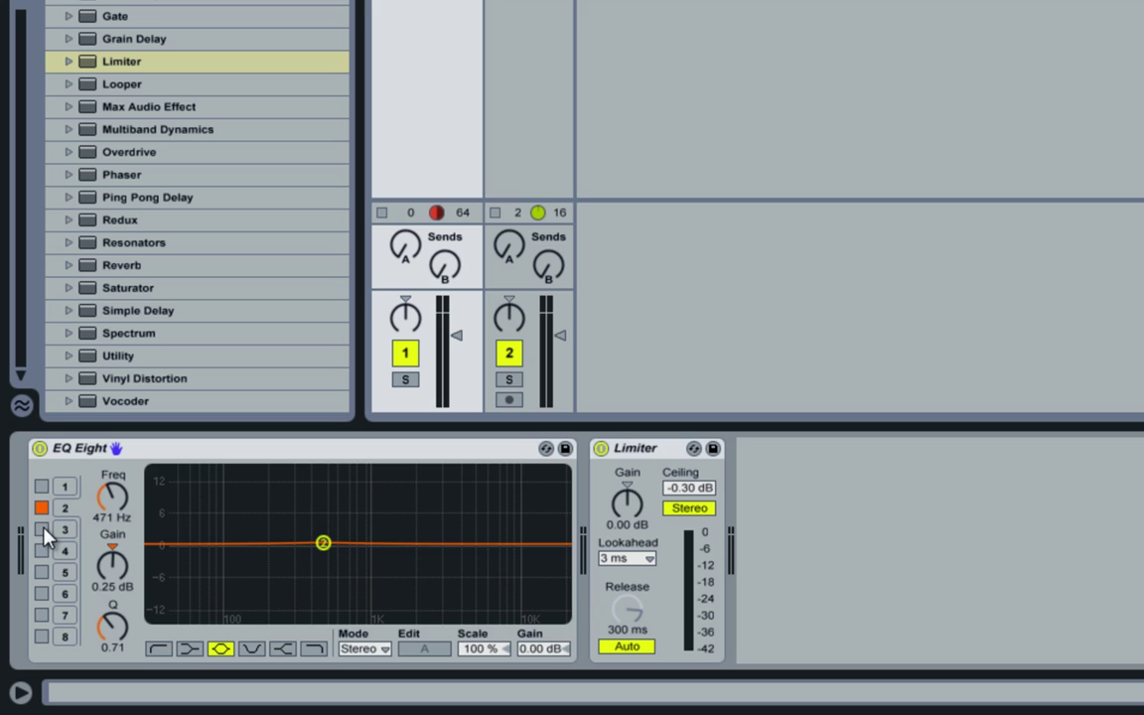
{"action": "left_click", "coordinate": [41, 530]}
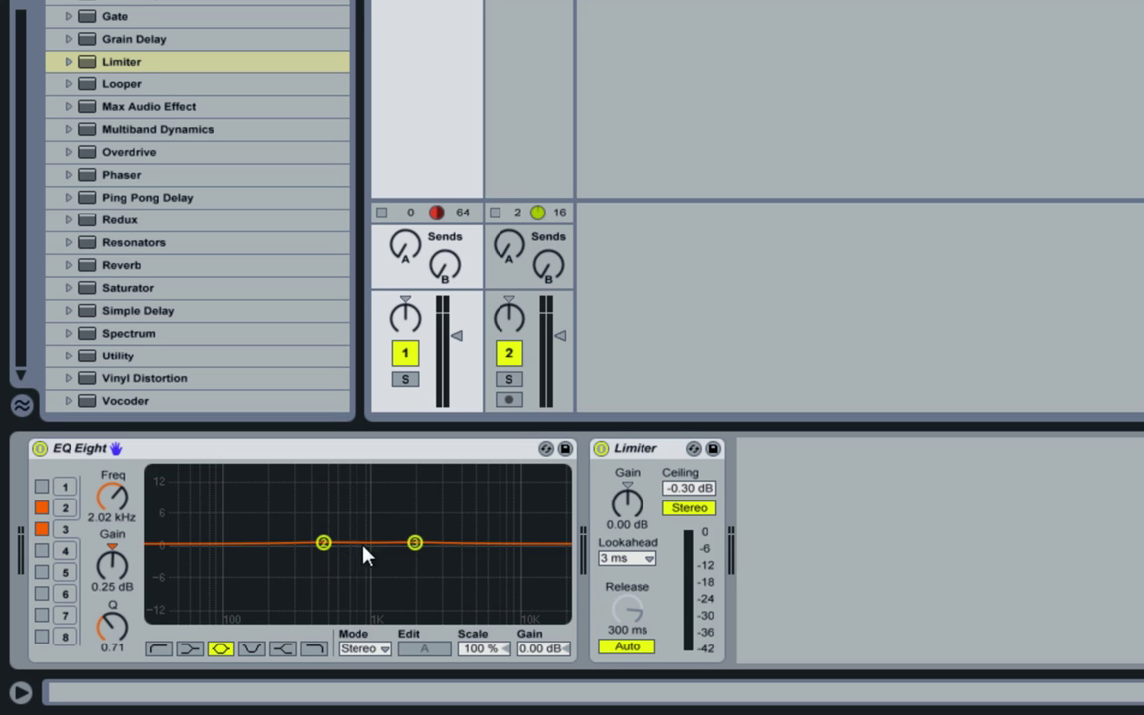
Move bands 2 and 3 together near 700 Hz, band 2 at 671 Hz with a 0.49 dB boost.
{"action": "left_click_drag", "start_coordinate": [328, 554], "coordinate": [344, 549]}
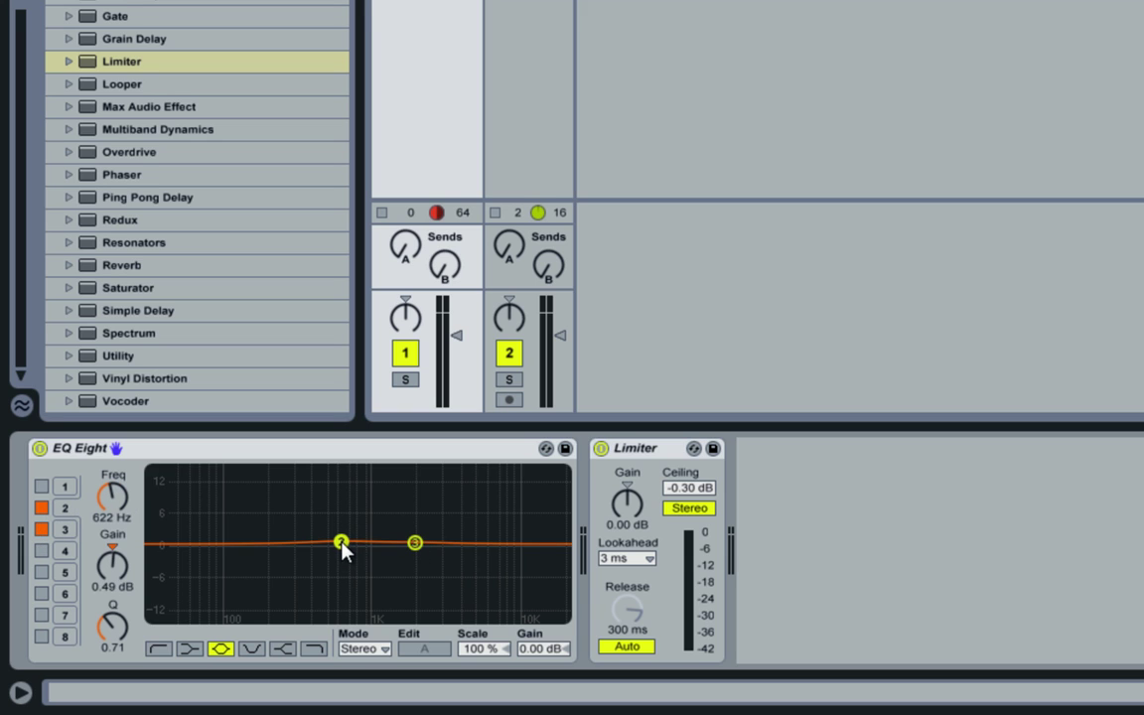
{"action": "left_click_drag", "start_coordinate": [416, 543], "coordinate": [368, 552]}
{"action": "left_click", "coordinate": [353, 543]}
{"action": "mouse_move", "coordinate": [349, 544]}
{"action": "left_mouse_down"}
{"action": "mouse_move", "coordinate": [350, 480]}
{"action": "mouse_move", "coordinate": [348, 605]}
{"action": "mouse_move", "coordinate": [347, 551]}
{"action": "mouse_move", "coordinate": [371, 547]}
{"action": "mouse_move", "coordinate": [348, 550]}
{"action": "left_mouse_up"}
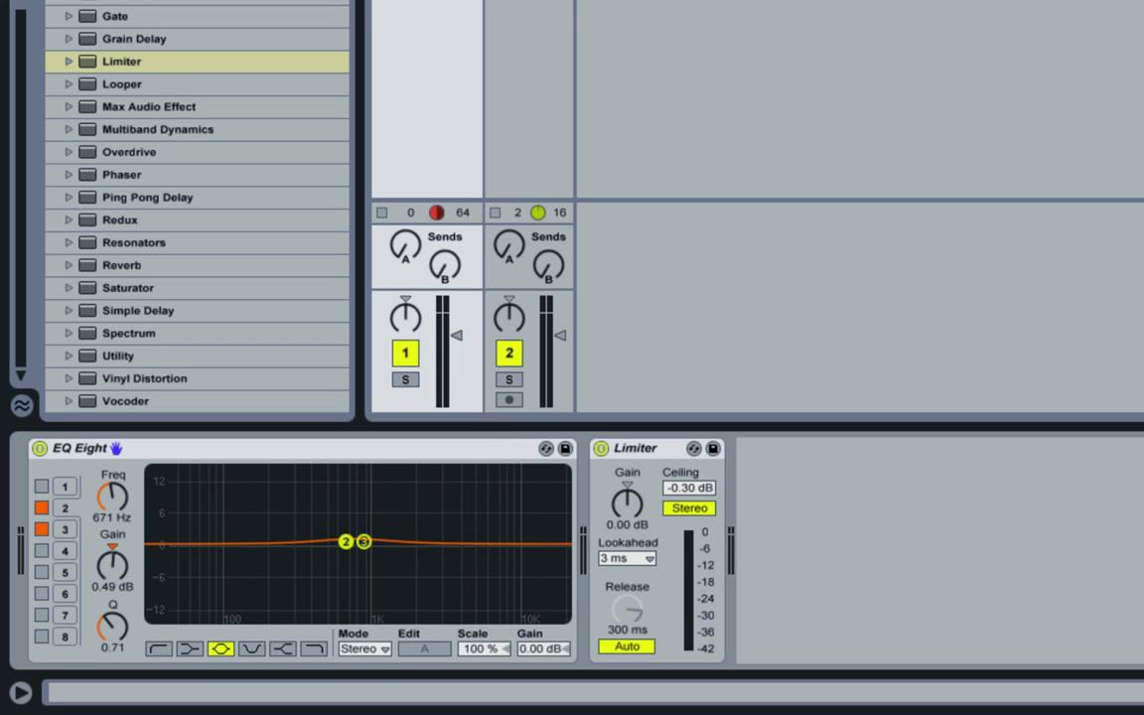
Assign controller 1/5 to the gain of EQ bands 2 and 3, left at -0.59 dB.
{"action": "key", "text": "ctrl+m"}
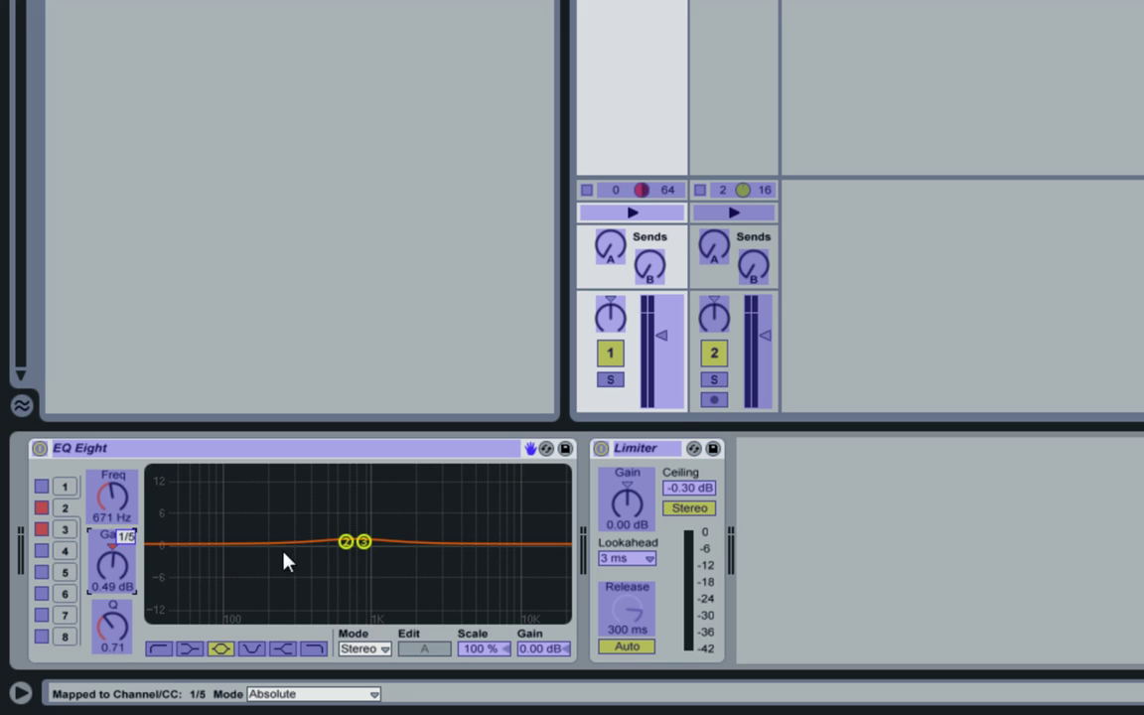
{"action": "key", "text": "ctrl+m"}
{"action": "key", "text": "ctrl+m"}
{"action": "key", "text": "ctrl+m"}
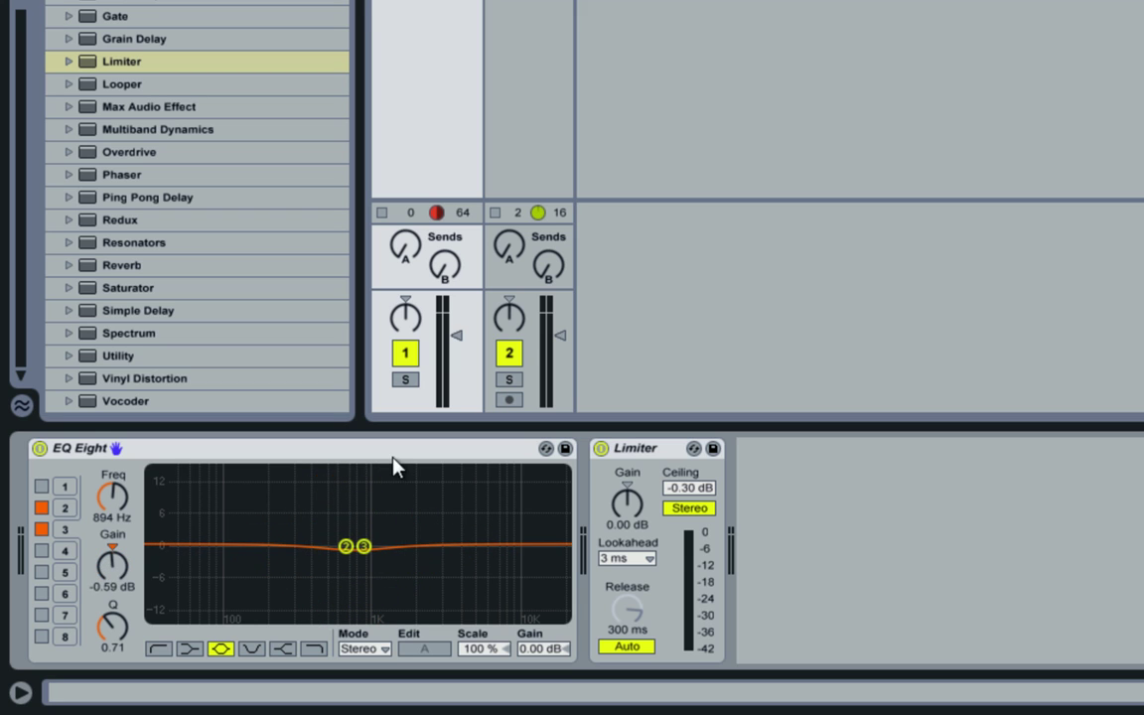
Re-enable EQ Eight bands 1 and 4 so all four bands are active.
{"action": "left_click", "coordinate": [43, 487]}
{"action": "left_click", "coordinate": [43, 551]}
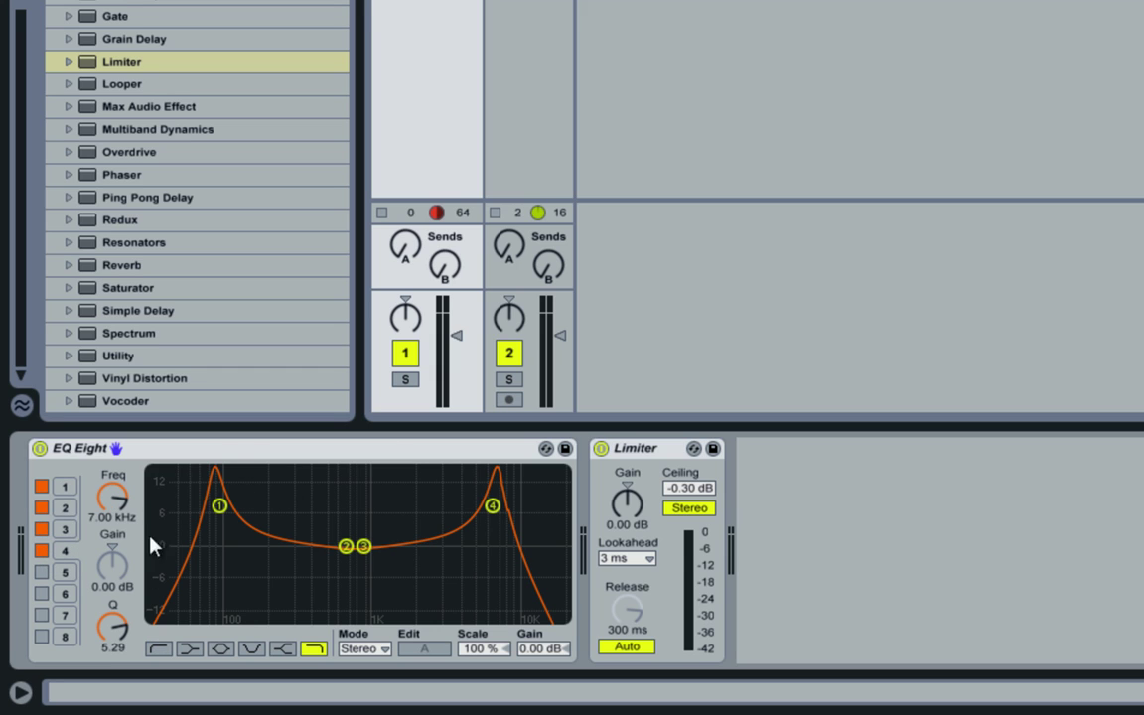
{"action": "left_click", "coordinate": [406, 457]}
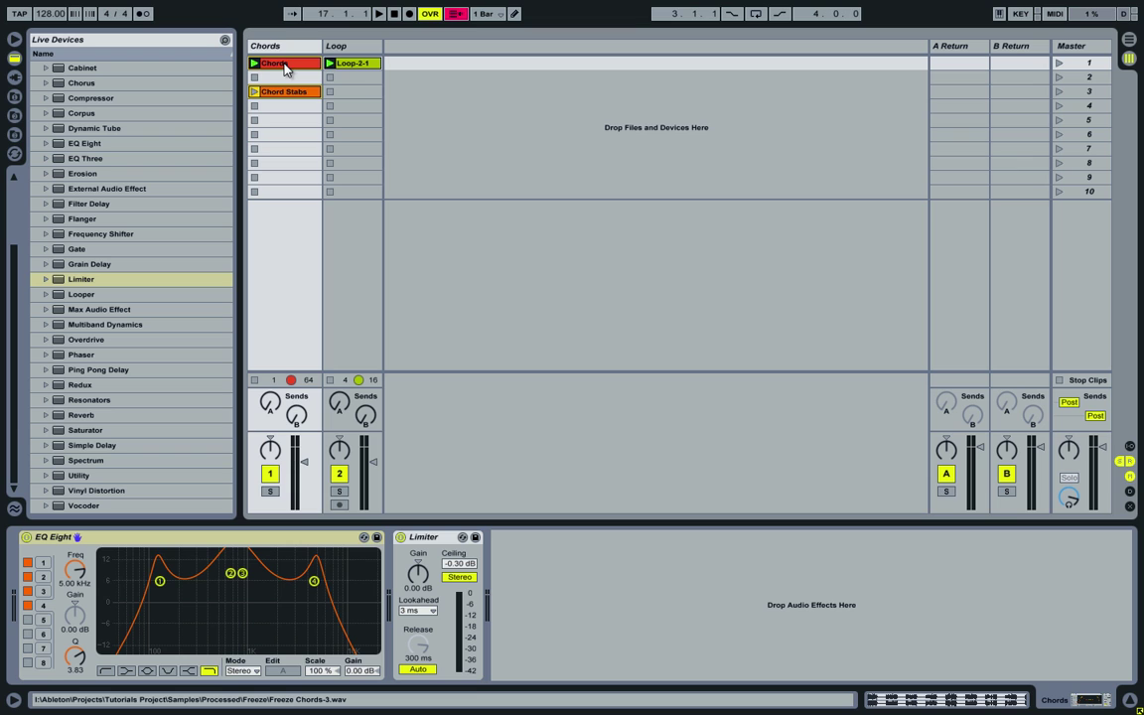
Bring the Chords, Chord Stabs and Loop-2-1 clips into the arrangement, Loop-2-1 at bar 1.
{"action": "left_click_drag", "start_coordinate": [285, 66], "coordinate": [248, 97]}
{"action": "key", "text": "Tab"}
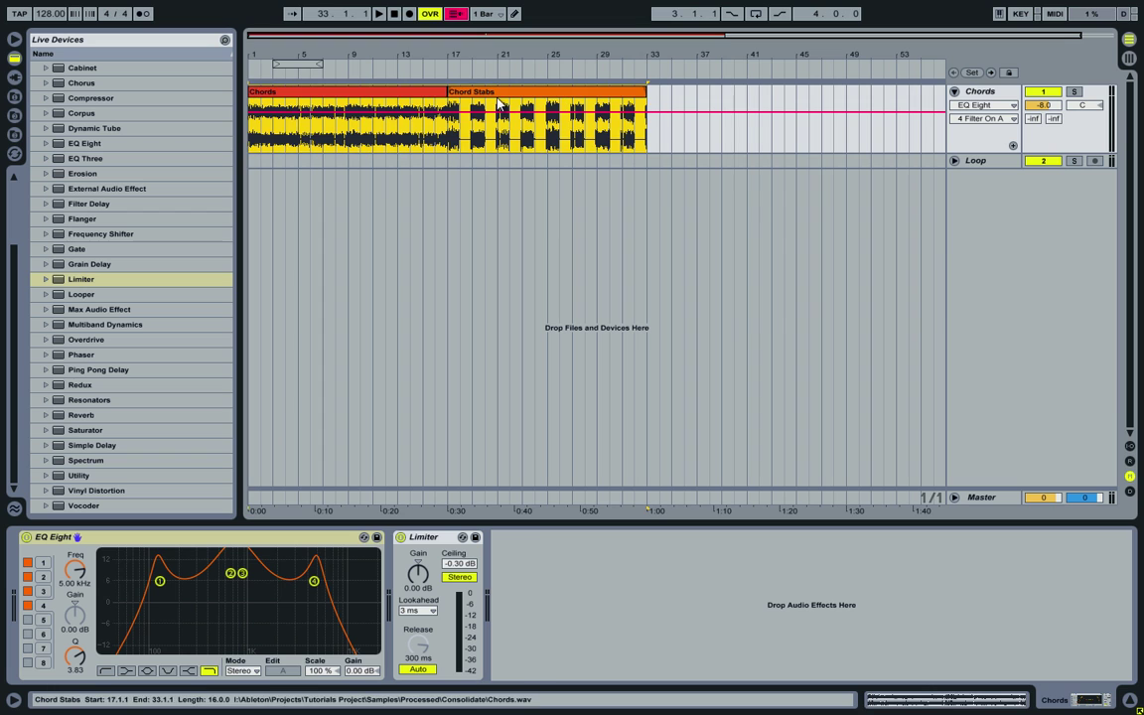
{"action": "left_click_drag", "start_coordinate": [498, 100], "coordinate": [479, 96]}
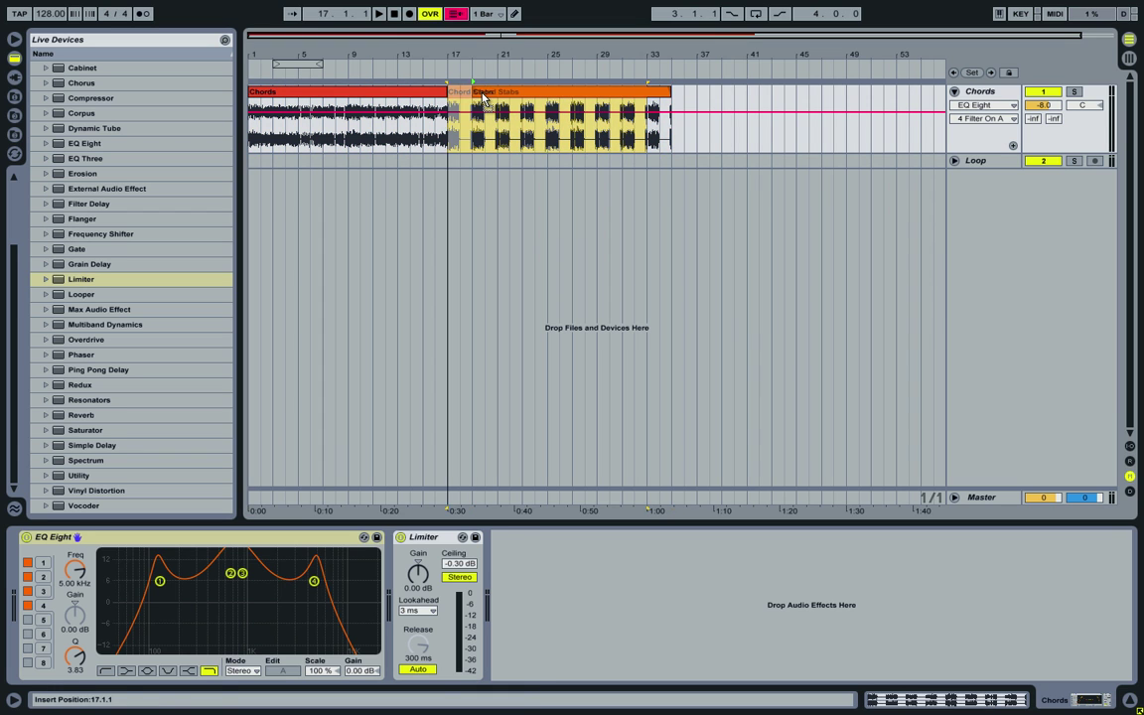
{"action": "left_click", "coordinate": [1130, 58]}
{"action": "left_click_drag", "start_coordinate": [381, 65], "coordinate": [554, 91]}
{"action": "key", "text": "Tab"}
{"action": "left_click_drag", "start_coordinate": [702, 142], "coordinate": [642, 179]}
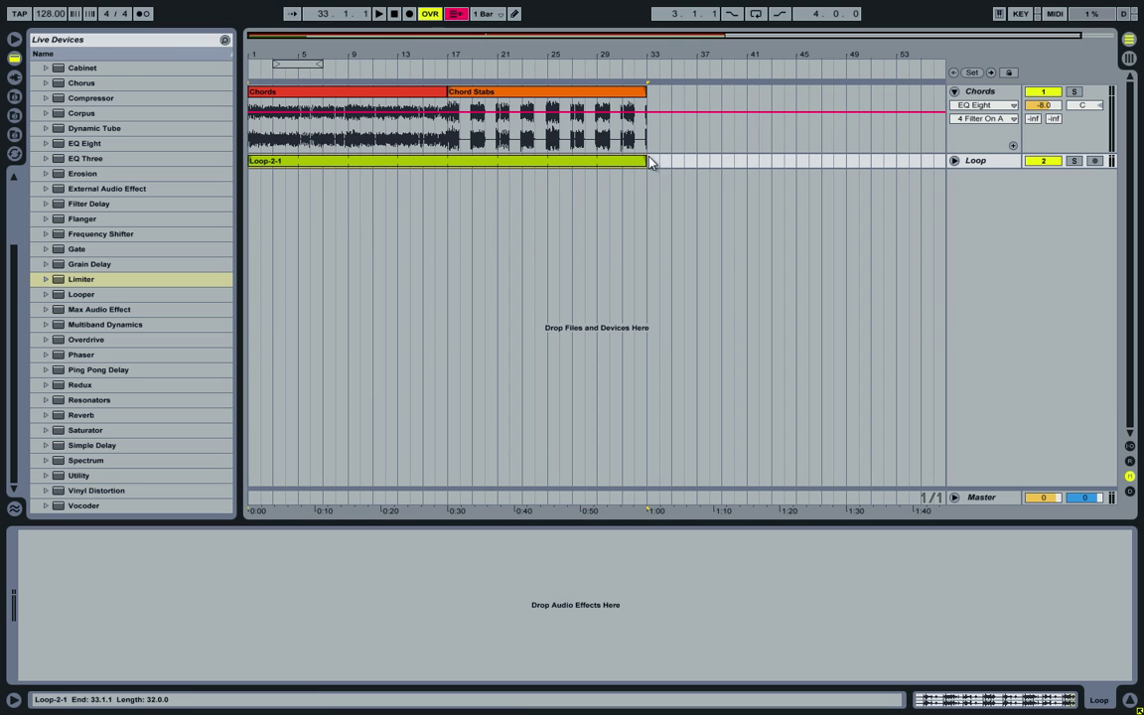
Fit Chords to bars 1–9 and Chord Stabs to bars 9–17, trimming Loop-2-1 to end near bar 17.
{"action": "left_click", "coordinate": [438, 94]}
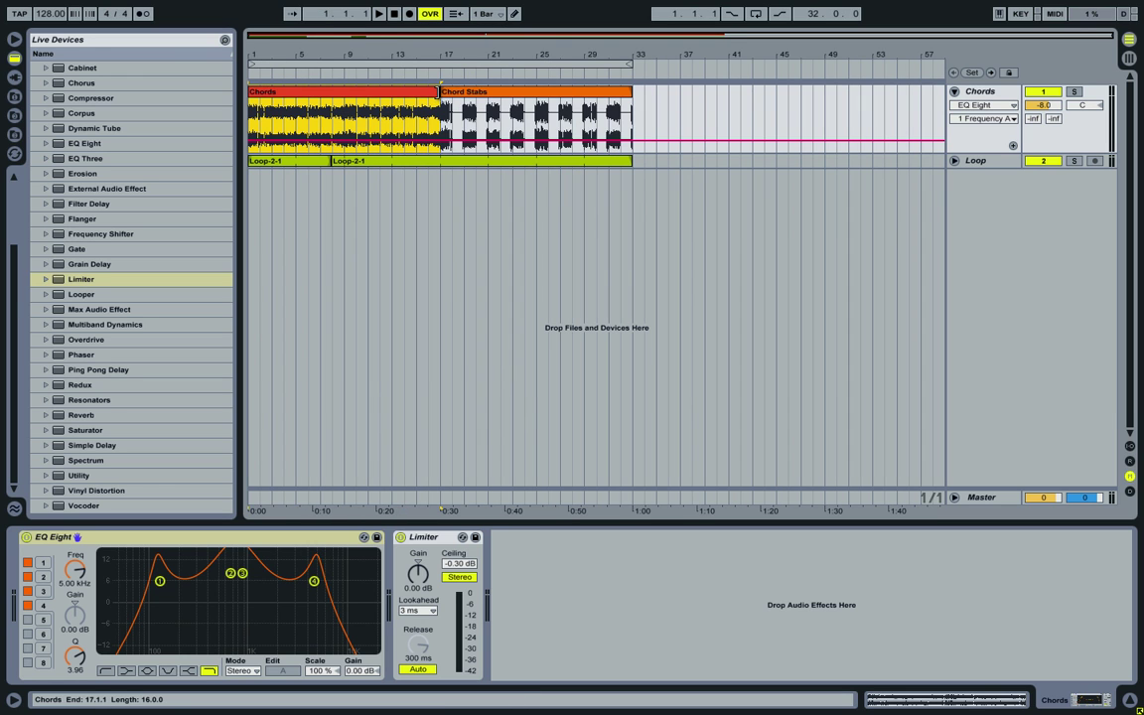
{"action": "left_click_drag", "start_coordinate": [438, 91], "coordinate": [315, 81]}
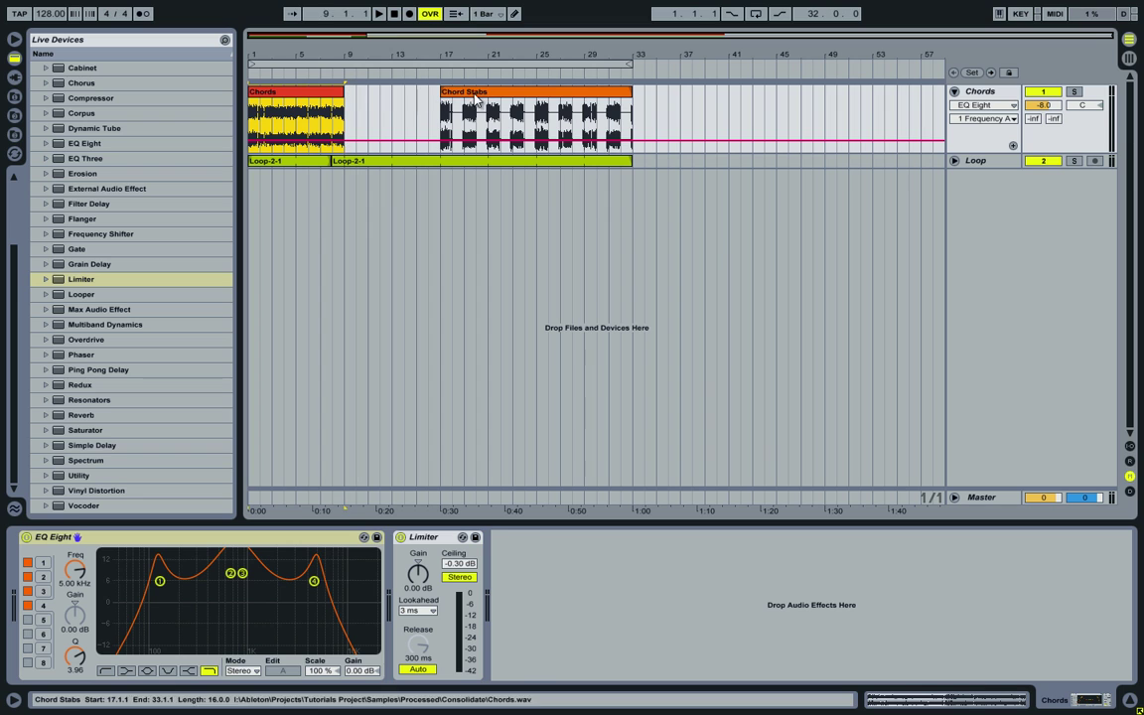
{"action": "left_click_drag", "start_coordinate": [476, 100], "coordinate": [381, 99]}
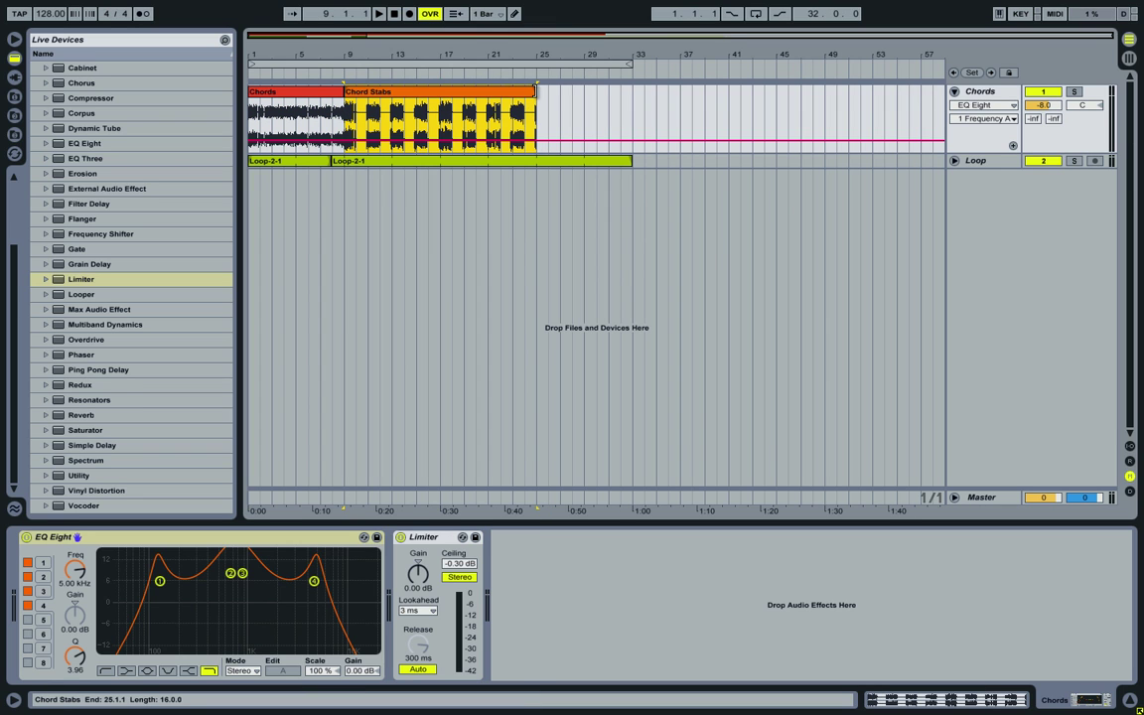
{"action": "left_click_drag", "start_coordinate": [536, 92], "coordinate": [440, 92]}
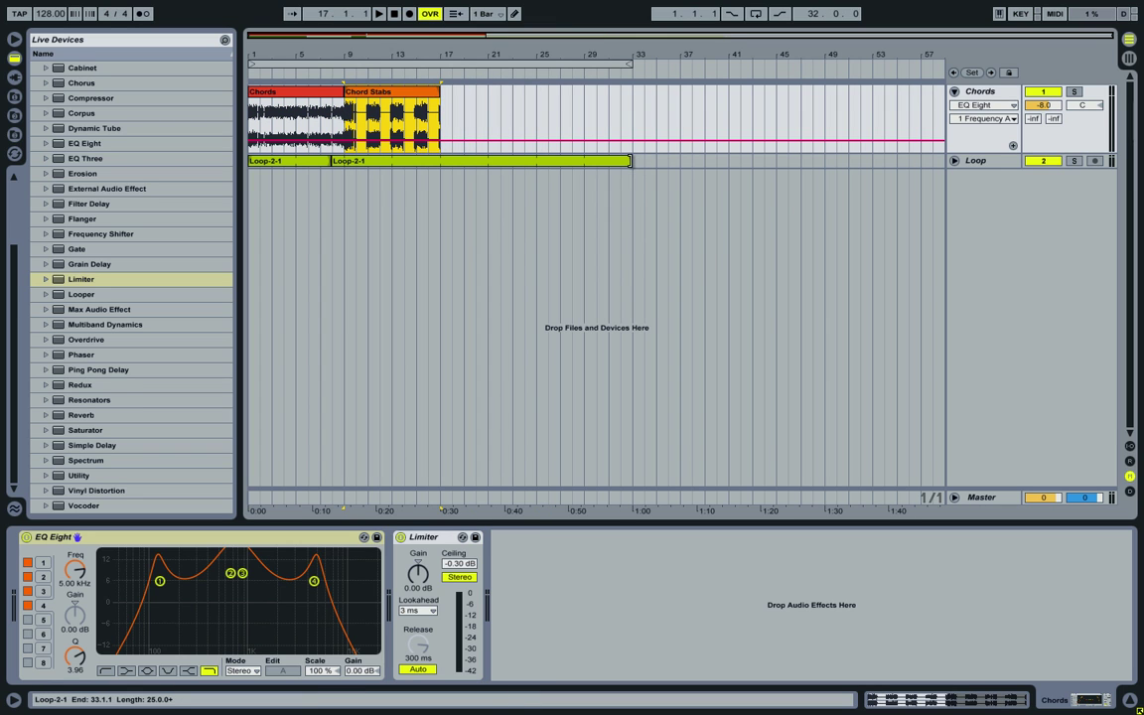
{"action": "left_click_drag", "start_coordinate": [629, 161], "coordinate": [450, 169]}
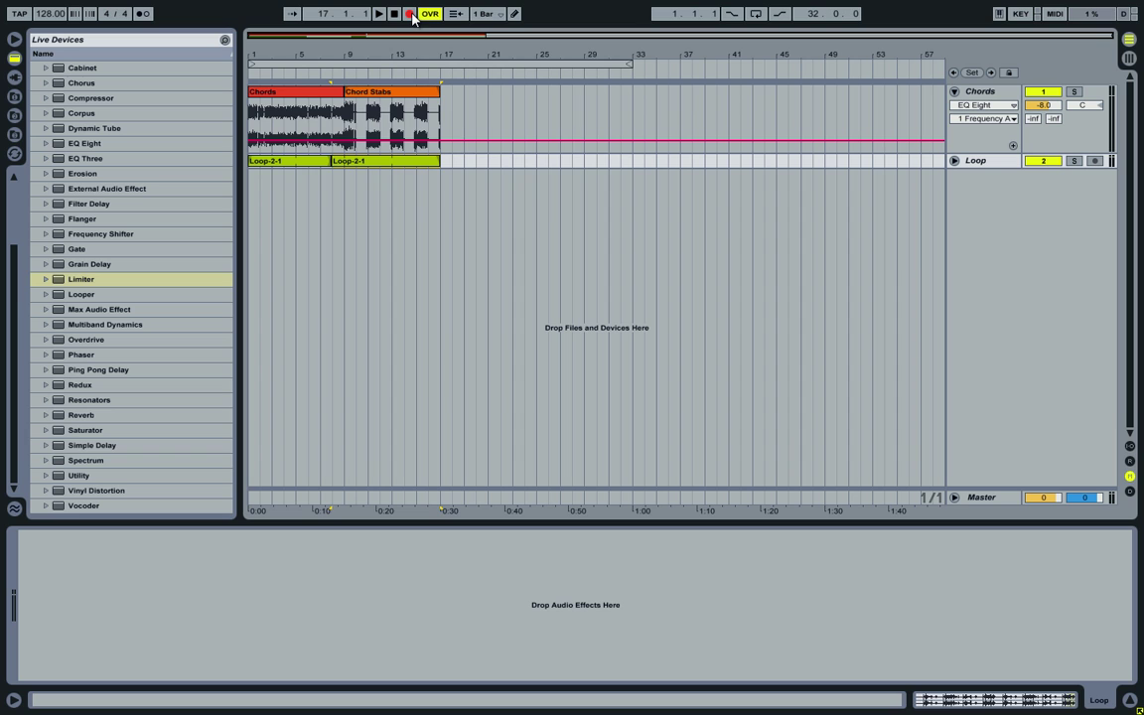
Stop playback, return to the song start, and select the Chords track.
{"action": "key", "text": "space"}
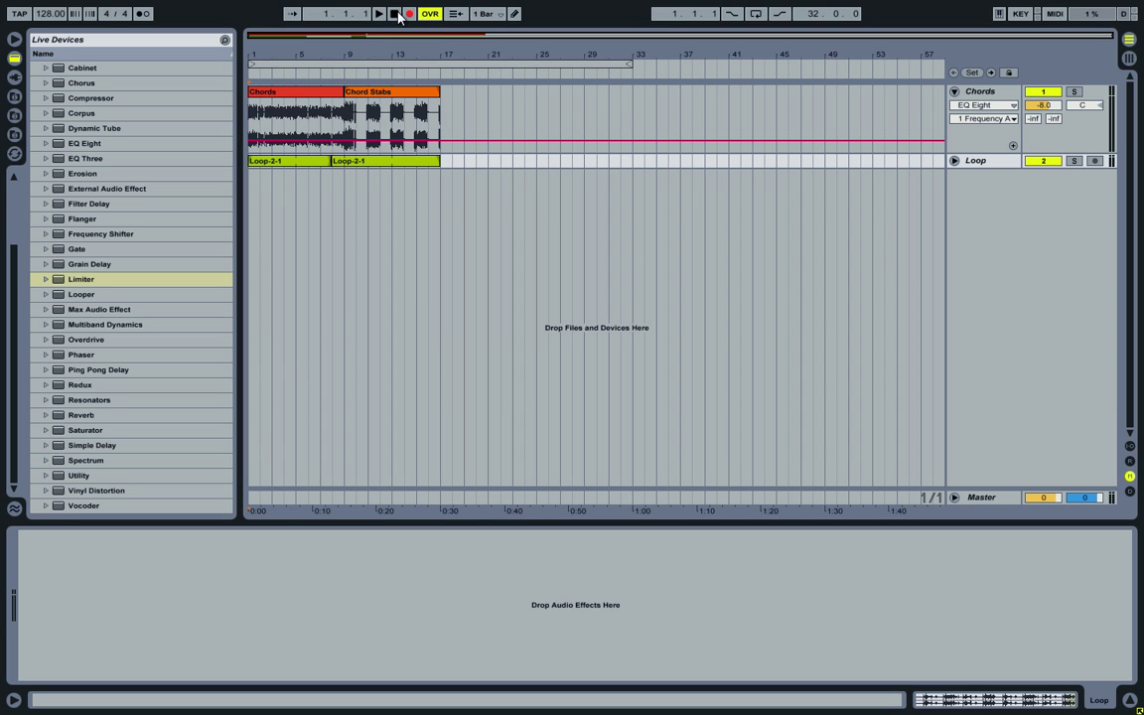
{"action": "left_click", "coordinate": [979, 91]}
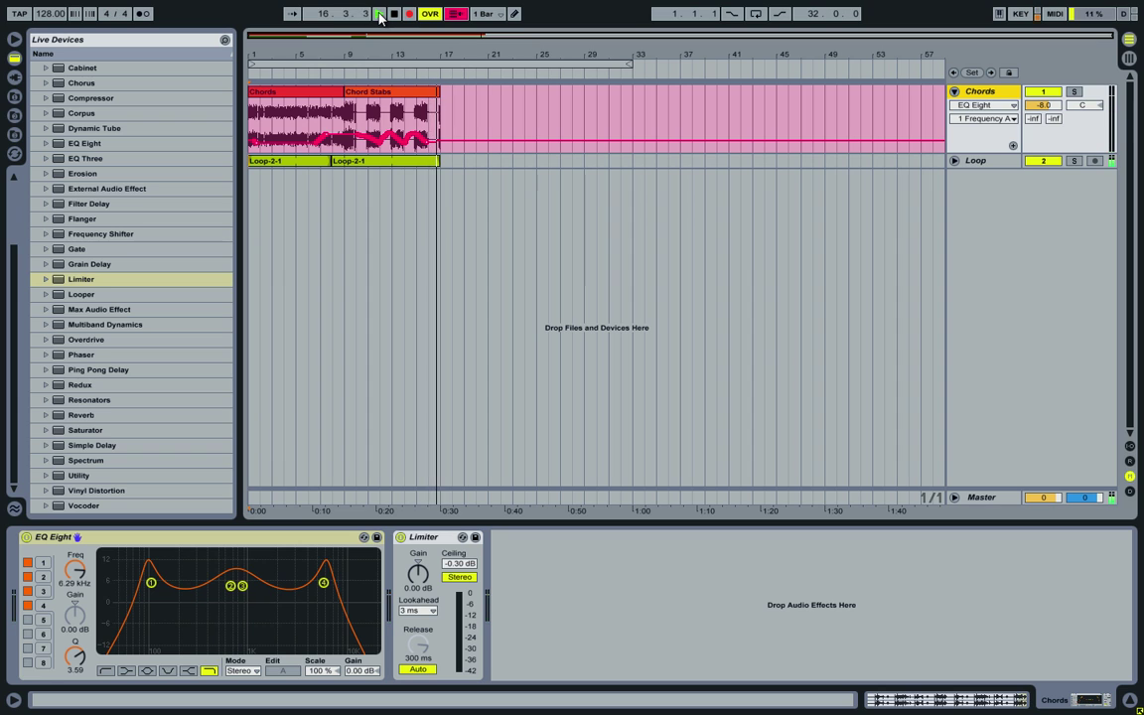
Stop recording, zoom to bars 1–17, and move 1 Frequency A automation into its own lane.
{"action": "left_click", "coordinate": [409, 13]}
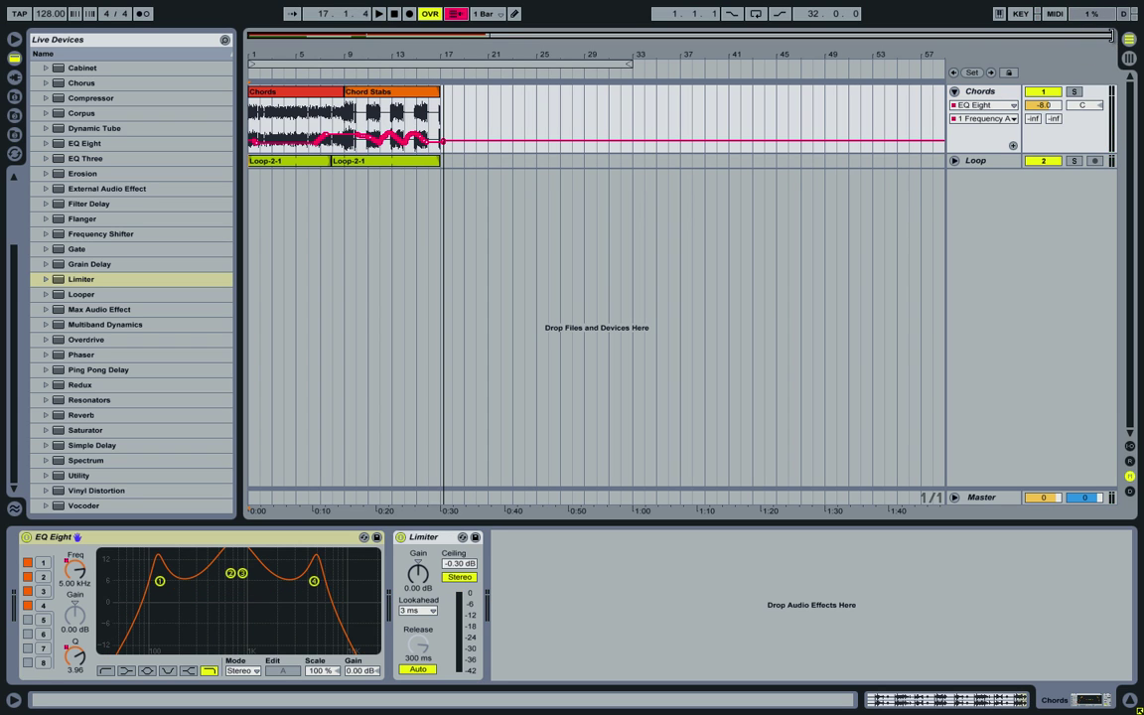
{"action": "left_click_drag", "start_coordinate": [1111, 34], "coordinate": [489, 34]}
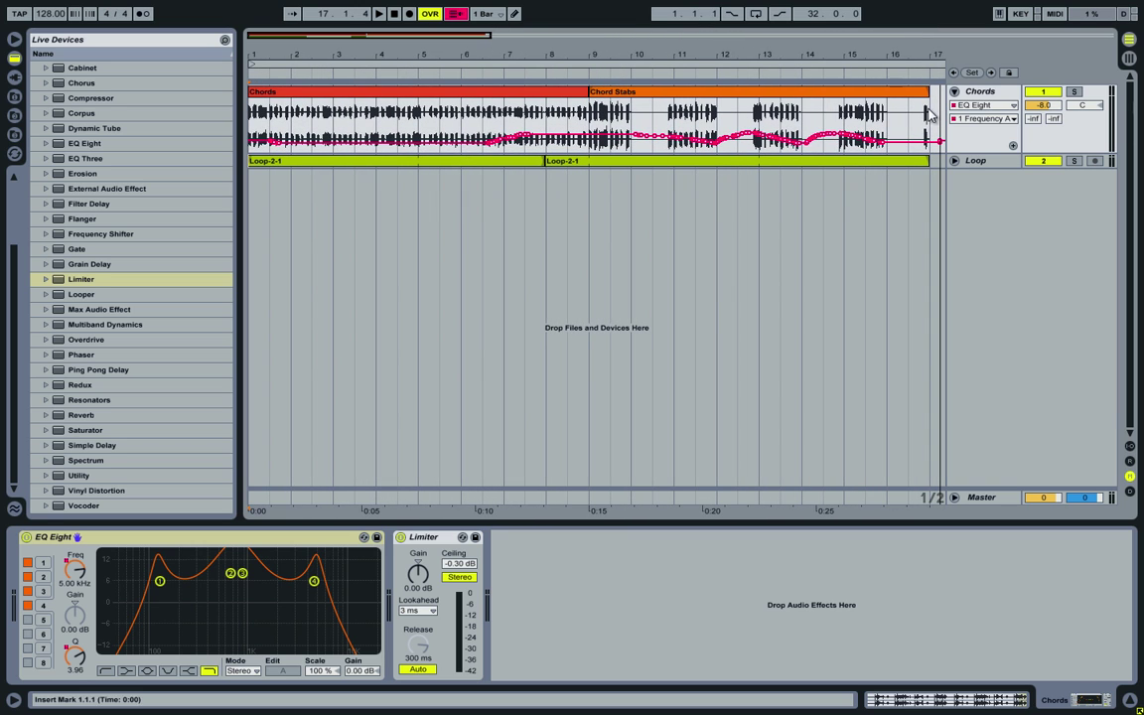
{"action": "left_click", "coordinate": [1011, 146]}
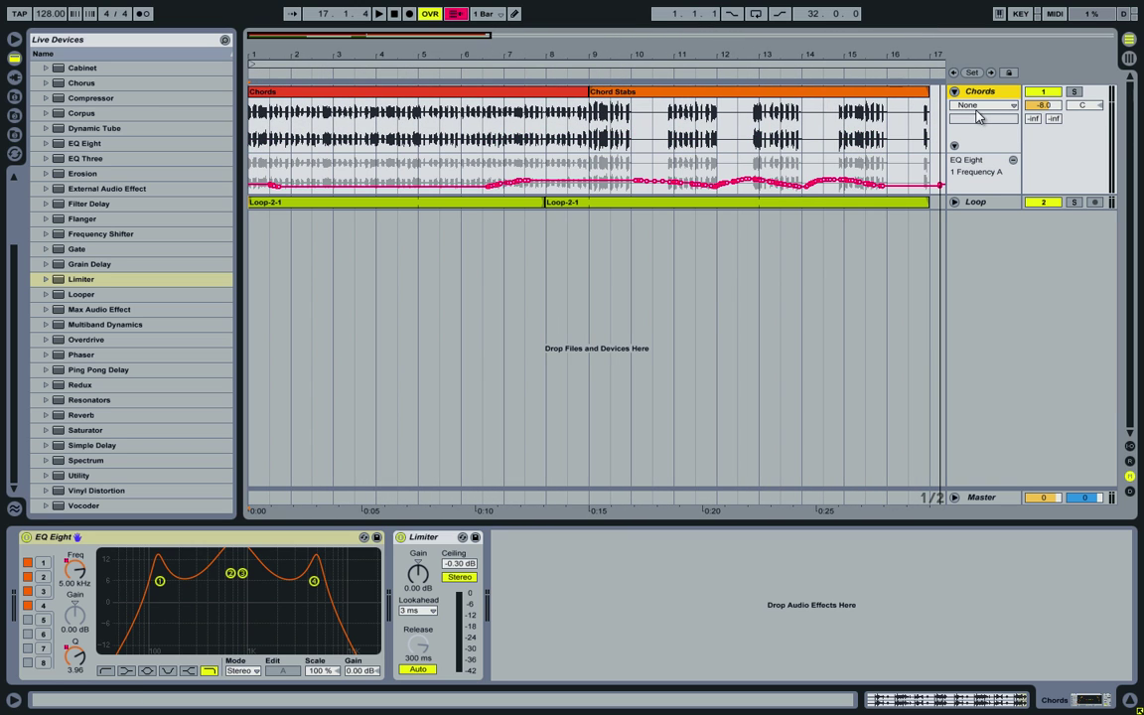
Show EQ Eight's 1 Resonance A automation in the new lane.
{"action": "left_click", "coordinate": [973, 105]}
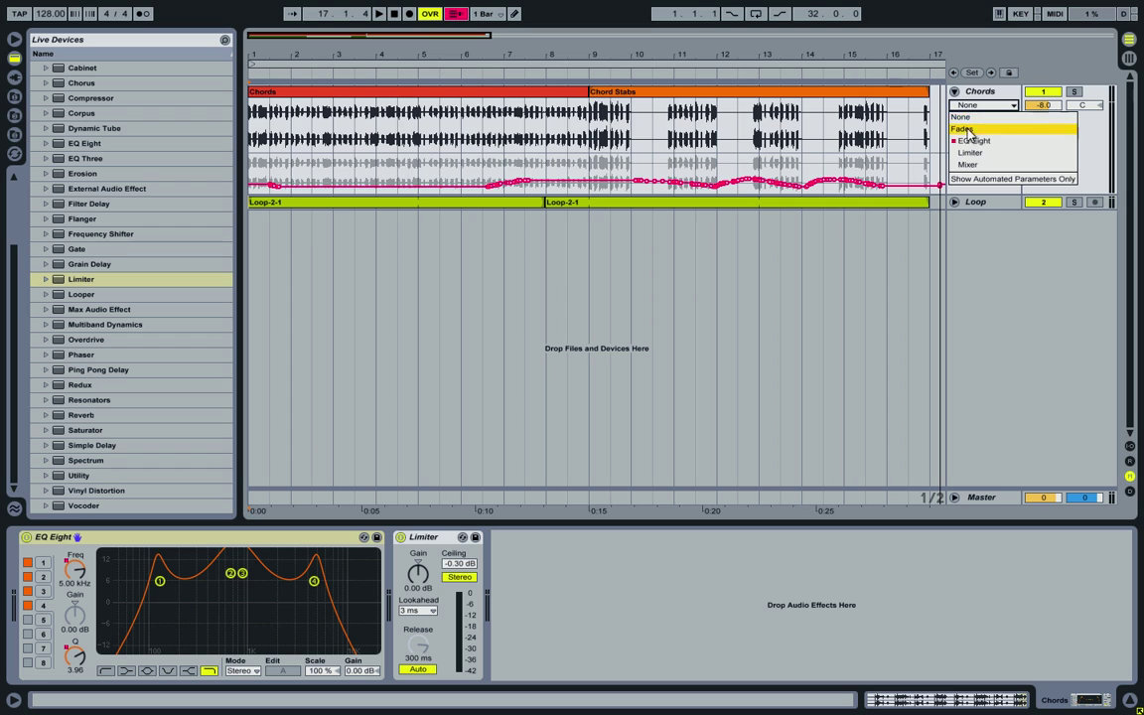
{"action": "left_click", "coordinate": [969, 126]}
{"action": "left_click", "coordinate": [981, 118]}
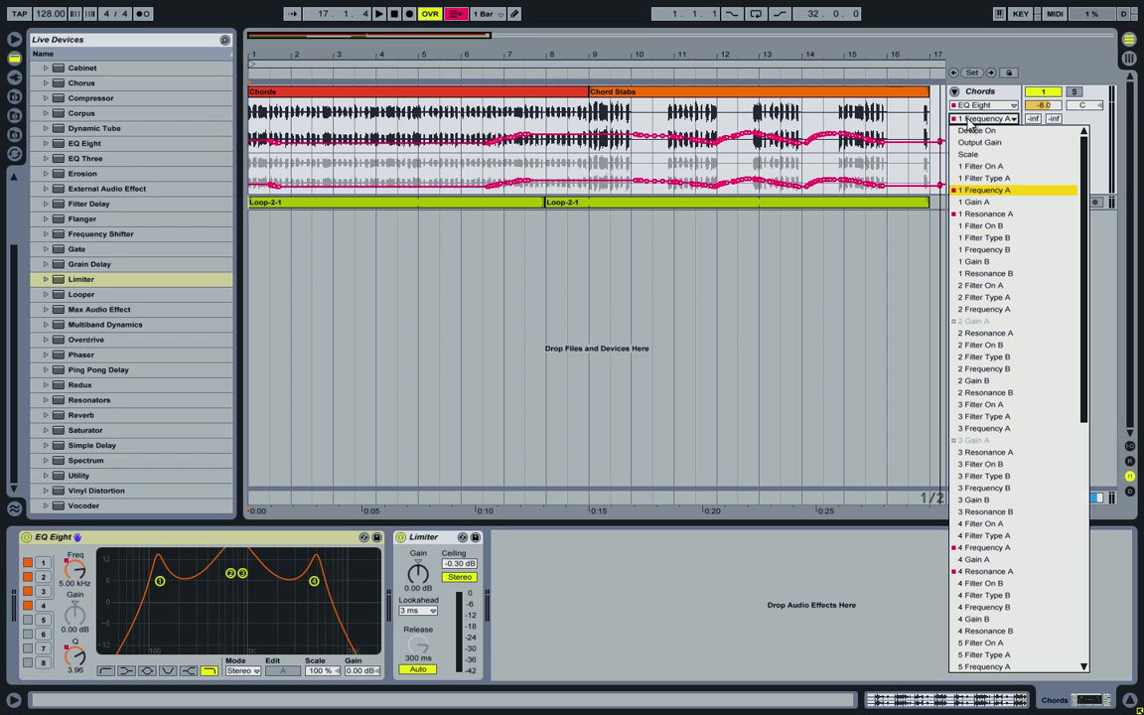
{"action": "left_click", "coordinate": [972, 204]}
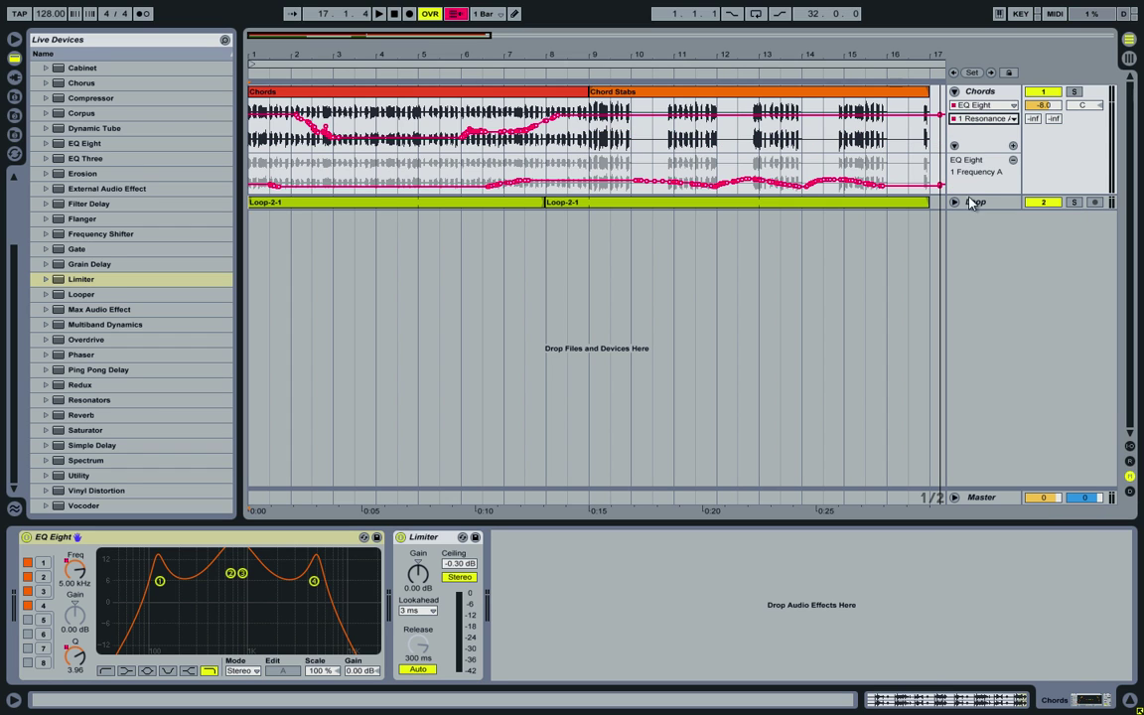
Add lanes for every automated EQ Eight parameter, then stop playback.
{"action": "left_click", "coordinate": [1013, 147]}
{"action": "left_click", "coordinate": [973, 105]}
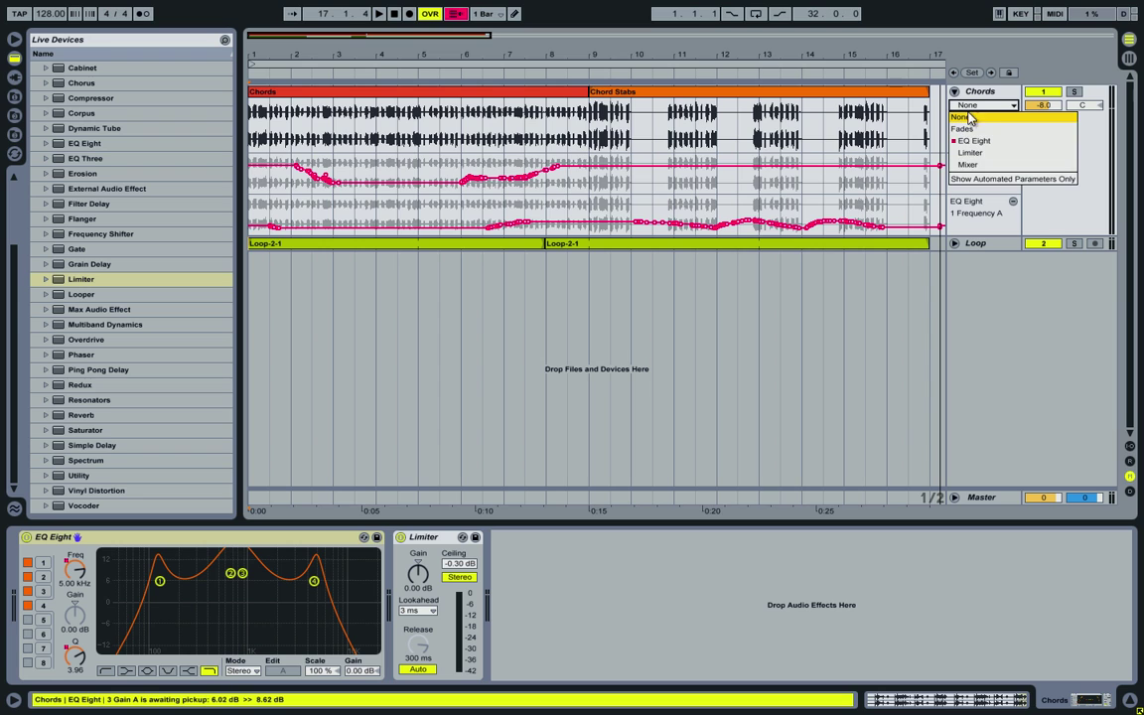
{"action": "left_click", "coordinate": [970, 142]}
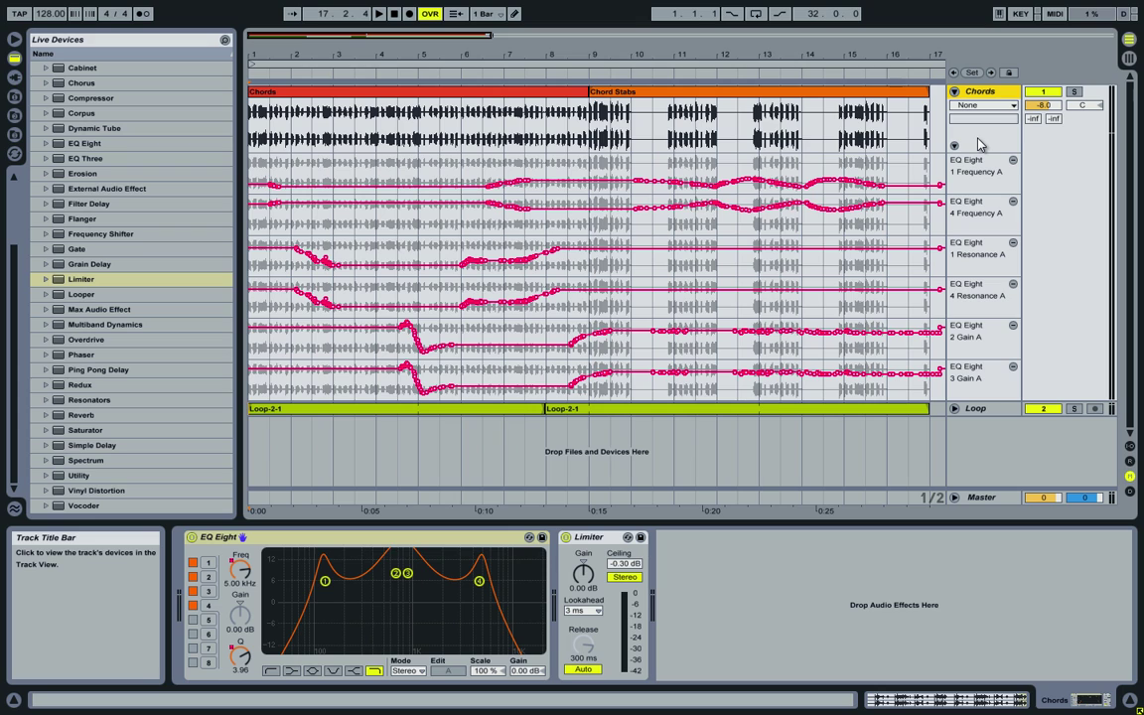
{"action": "left_click", "coordinate": [396, 14]}
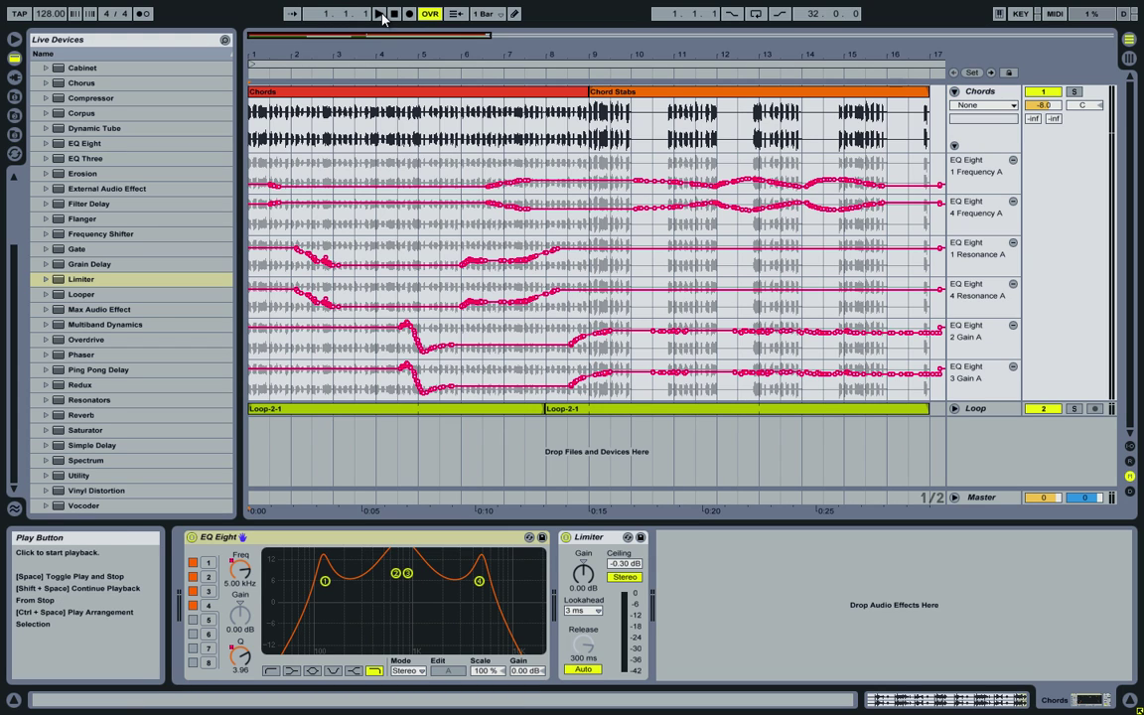